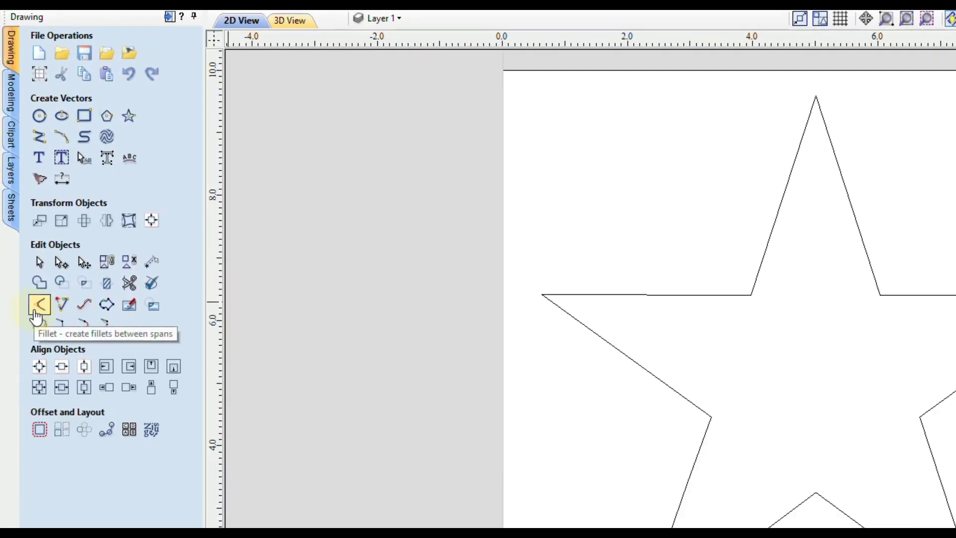
# Step: Apply 0.25-inch Normal fillets to the star's top apex and the inner corner beside it
pyautogui.click(35, 311)
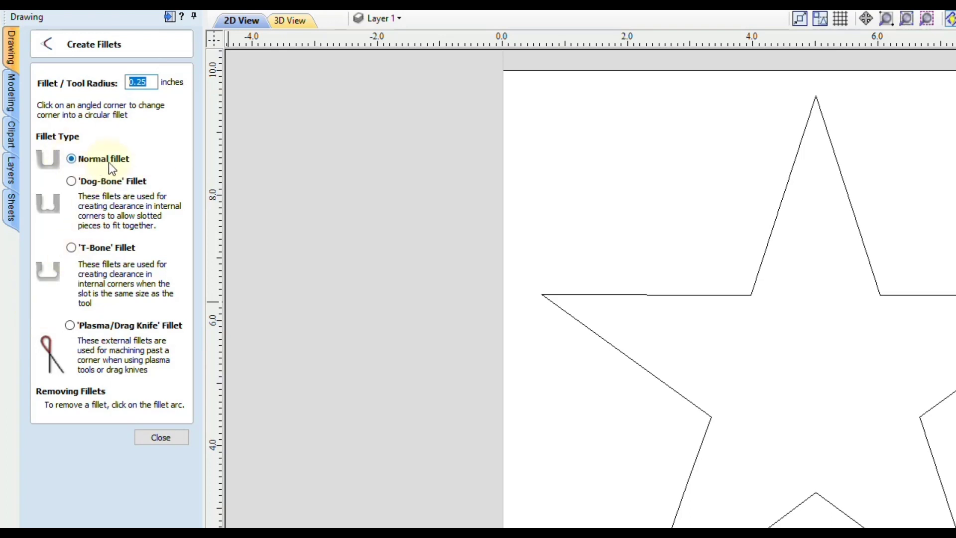
pyautogui.click(140, 85)
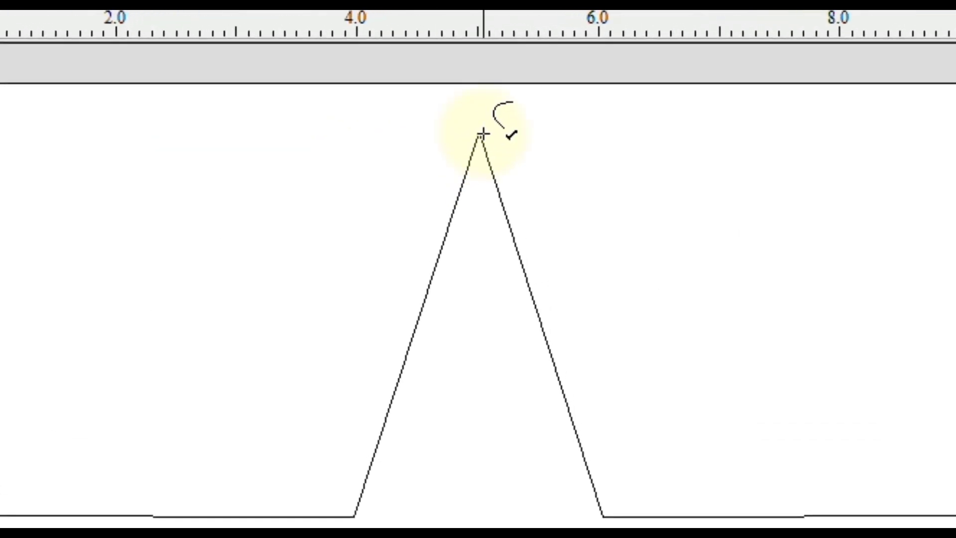
pyautogui.click(482, 133)
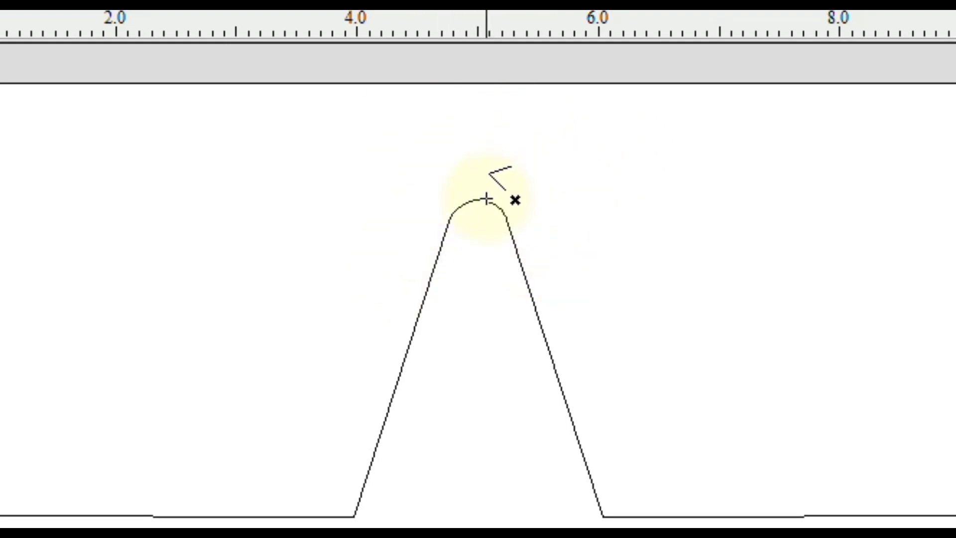
pyautogui.click(486, 200)
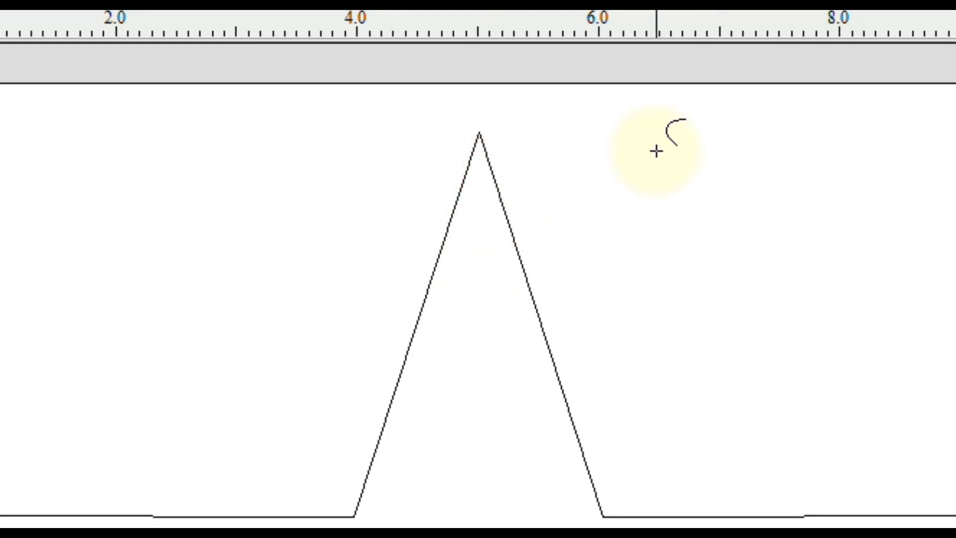
pyautogui.click(481, 135)
pyautogui.click(480, 136)
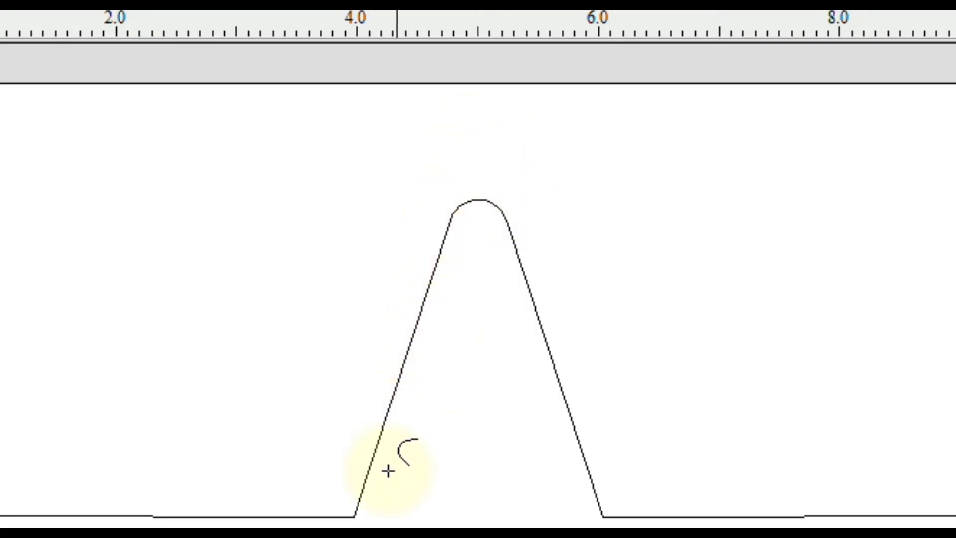
pyautogui.click(364, 516)
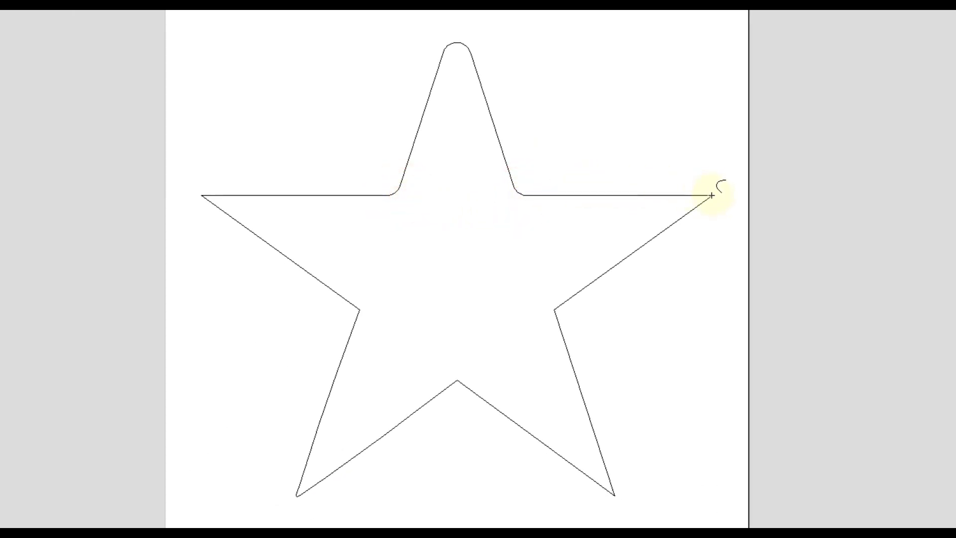
# Step: Try twice to fillet the star's right point, which stays sharp, then close the fillet tool
pyautogui.click(712, 194)
pyautogui.click(712, 194)
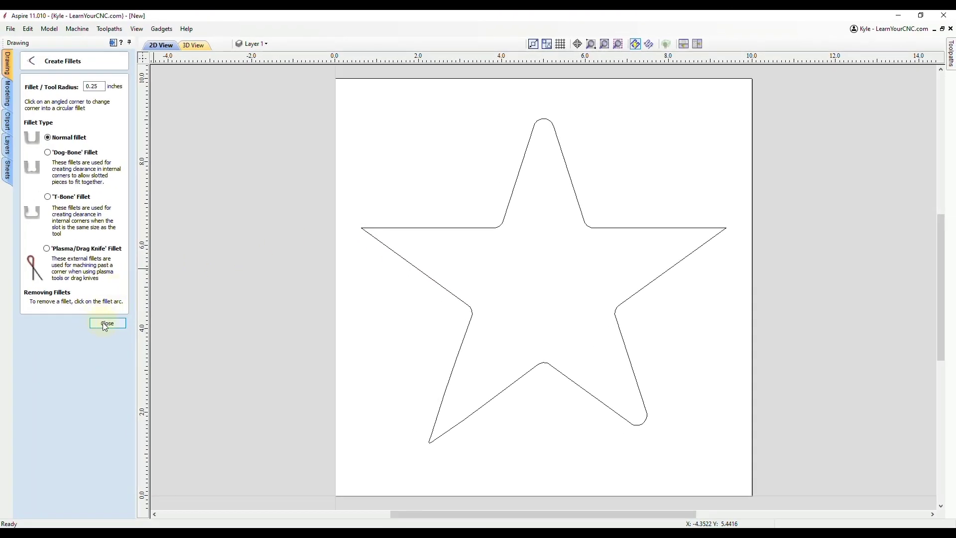
pyautogui.click(107, 324)
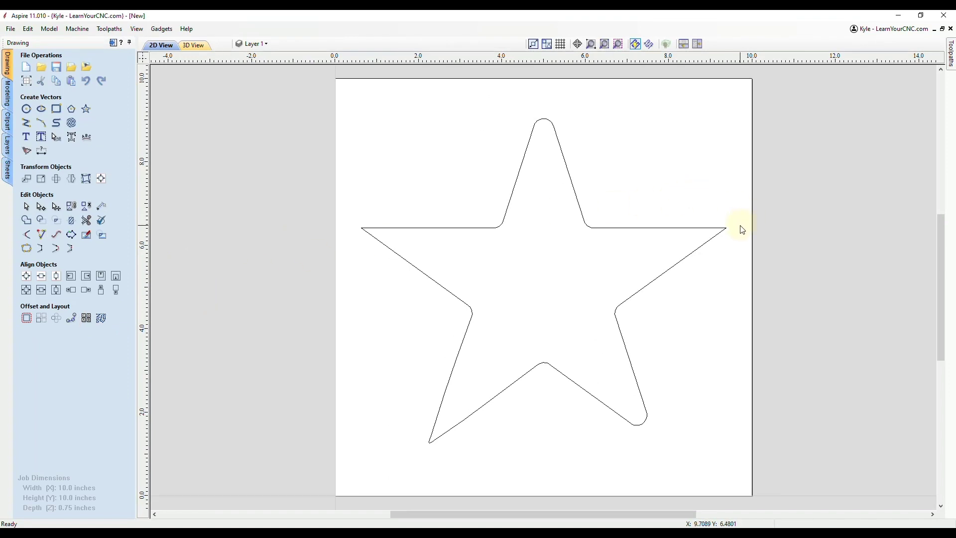
# Step: Zoom in on the star's right tip, select the star and enter node editing
pyautogui.scroll(10, 742, 229)
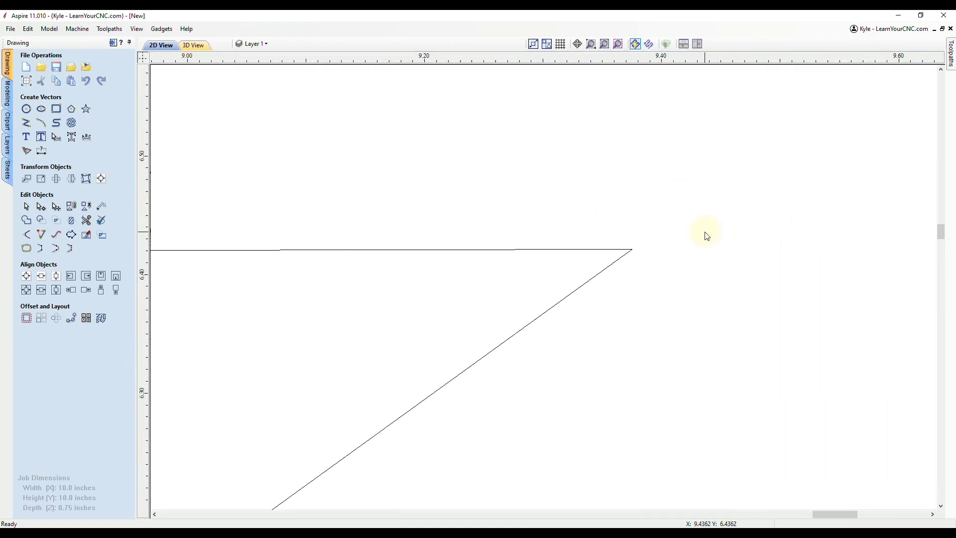
pyautogui.scroll(2, 708, 236)
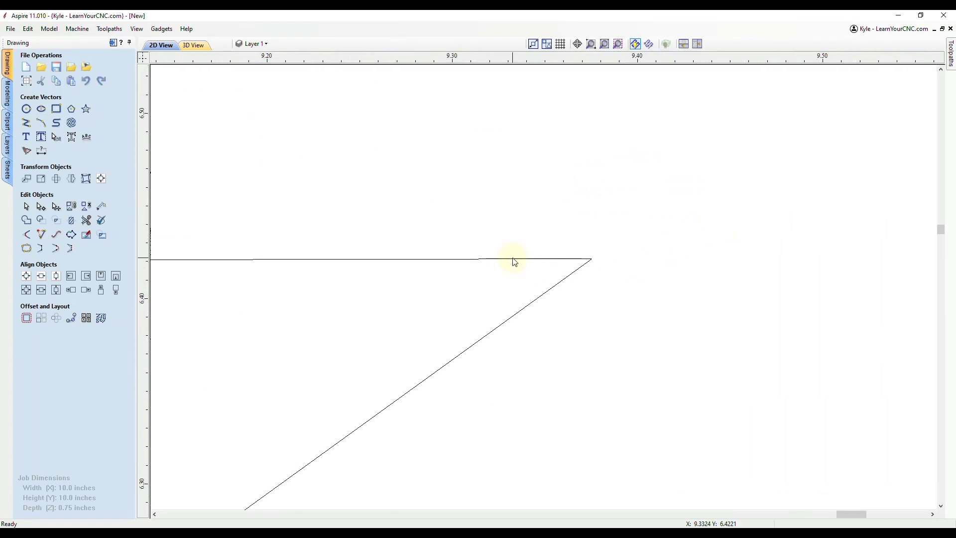
pyautogui.click(514, 258)
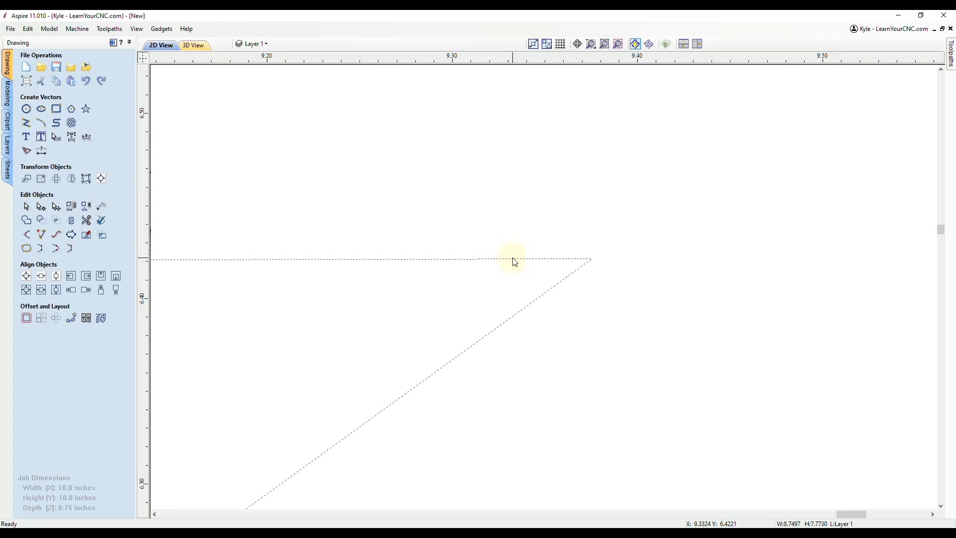
pyautogui.doubleClick(515, 259)
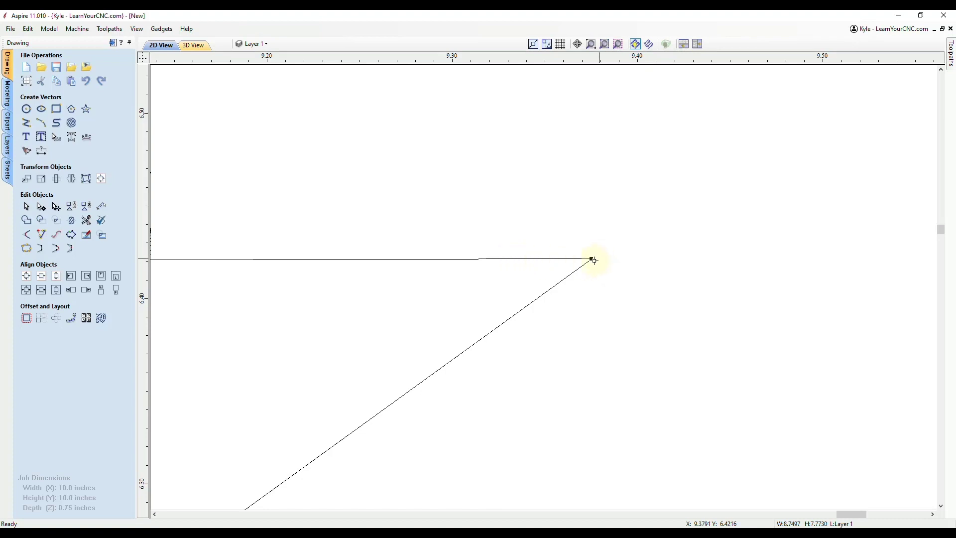
pyautogui.scroll(10, 595, 259)
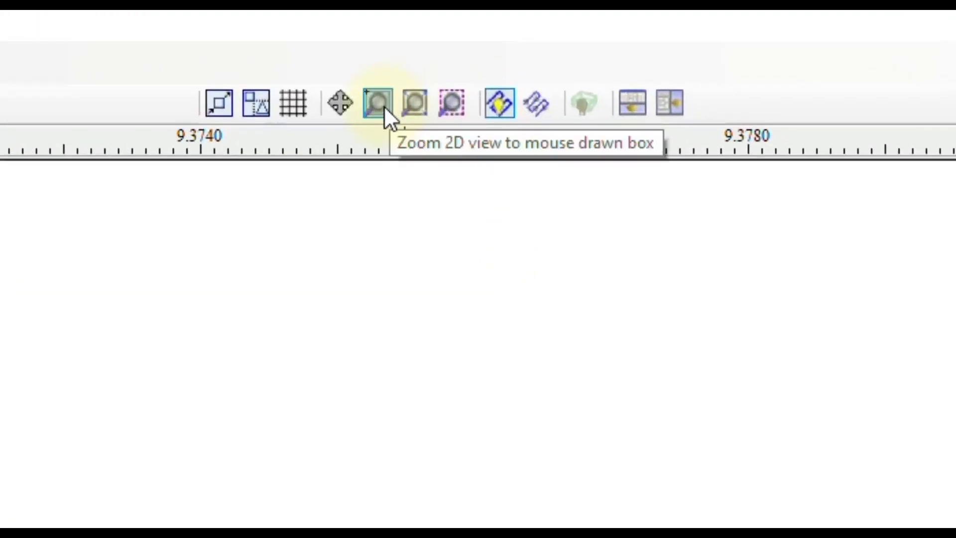
# Step: Box-zoom onto the right tip and delete the extra node on its lower line
pyautogui.click(381, 102)
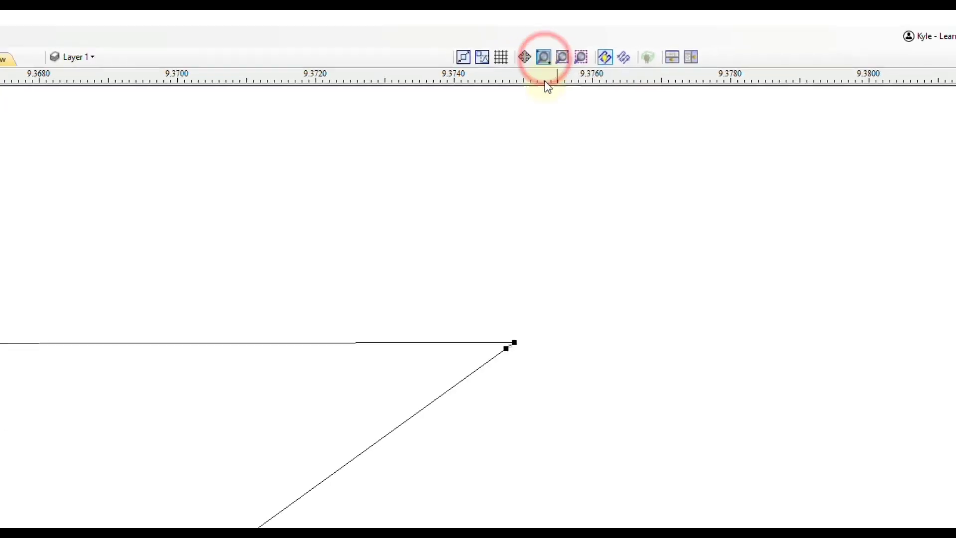
pyautogui.moveTo(531, 332); pyautogui.dragTo(493, 369)
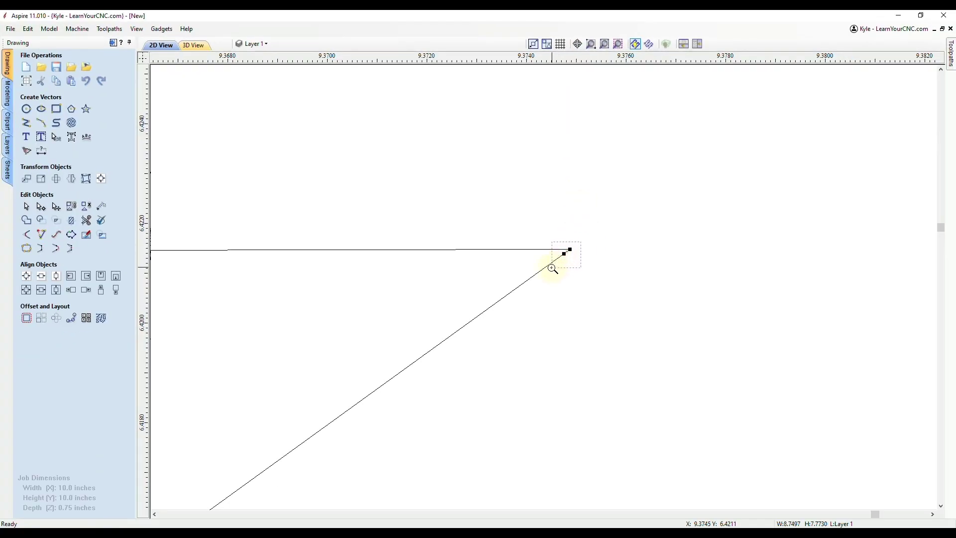
pyautogui.moveTo(553, 269); pyautogui.dragTo(551, 265)
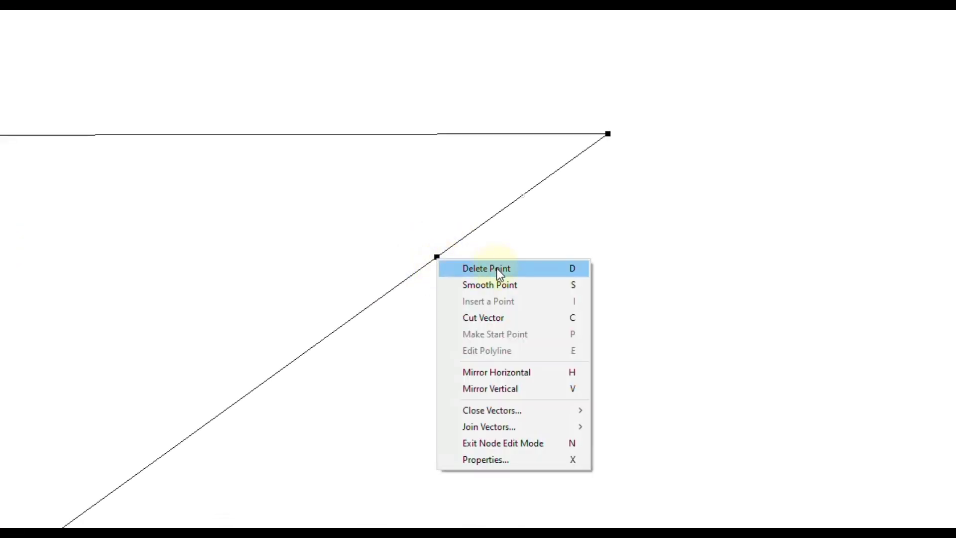
pyautogui.click(497, 268)
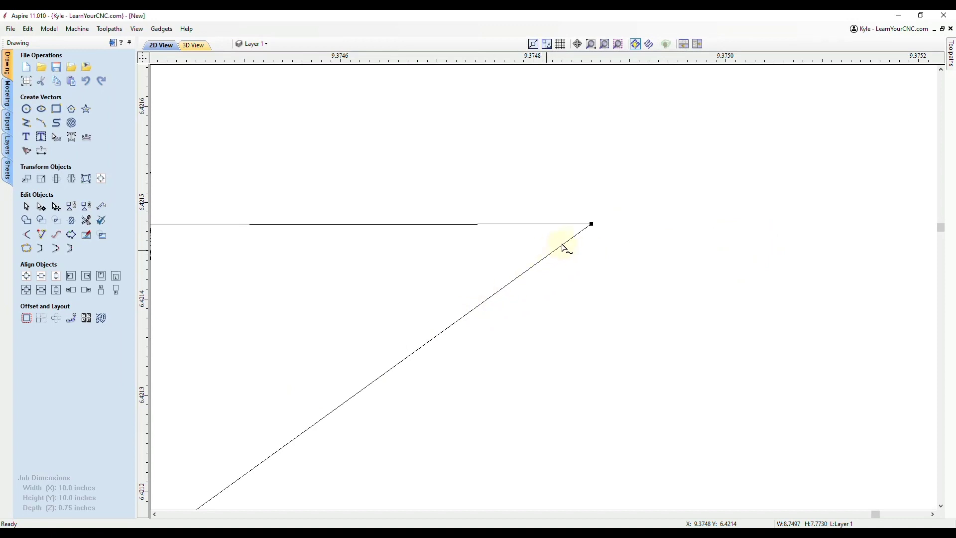
# Step: Zoom out, fillet the star's right point at 0.25 inch, and close Create Fillets
pyautogui.scroll(-10, 592, 241)
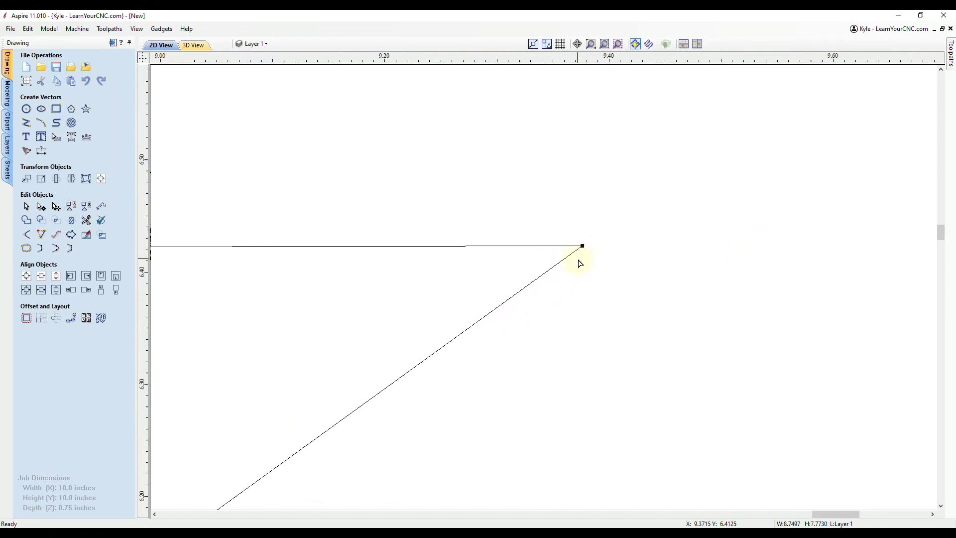
pyautogui.scroll(-2, 619, 261)
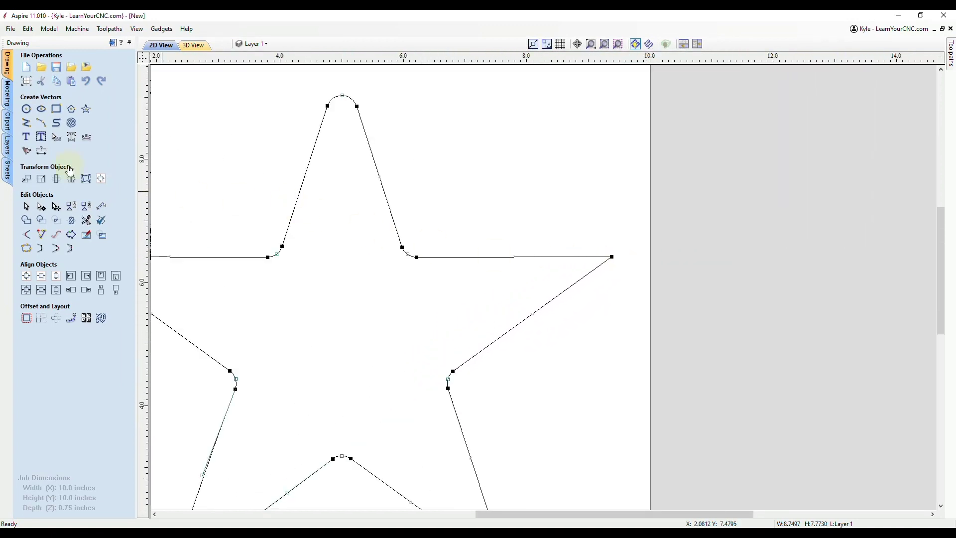
pyautogui.click(27, 235)
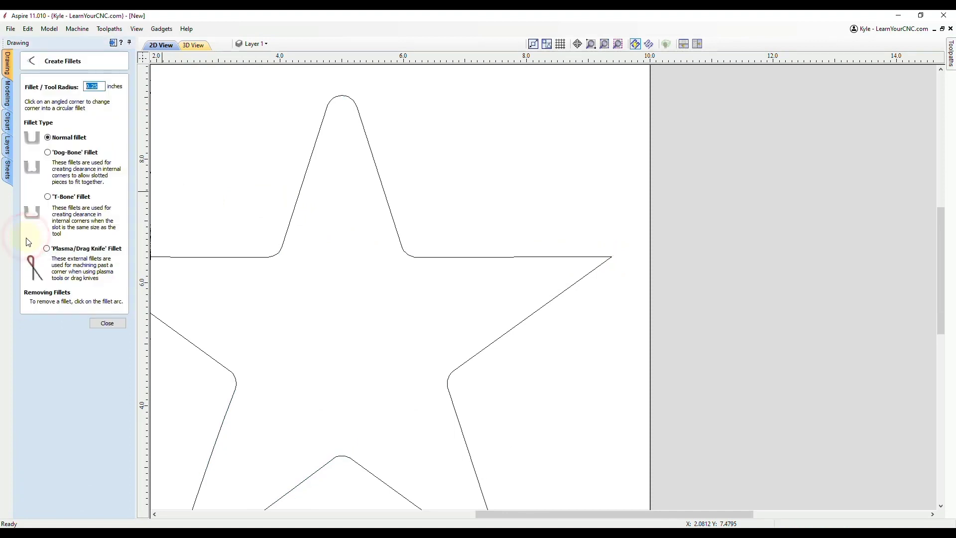
pyautogui.click(611, 257)
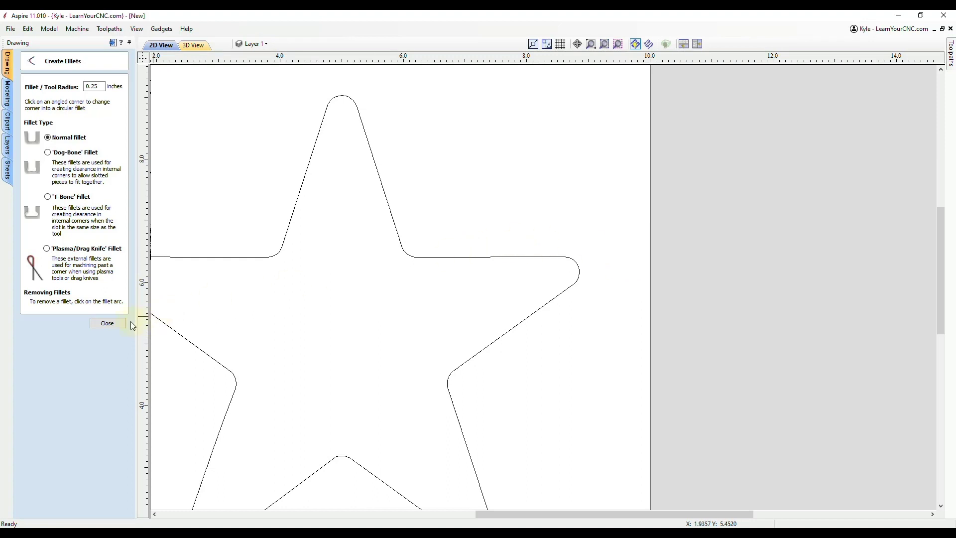
pyautogui.click(108, 323)
# Step: Enter node editing on the star, box-zoom onto its left point, then drag a node and undo
pyautogui.moveTo(364, 267); pyautogui.dragTo(672, 267, button='middle')
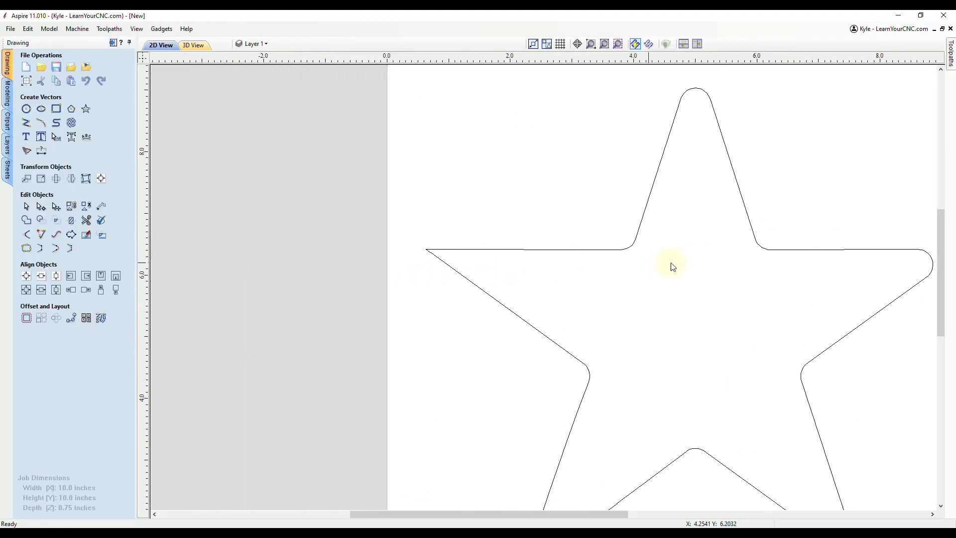
pyautogui.scroll(10, 499, 253)
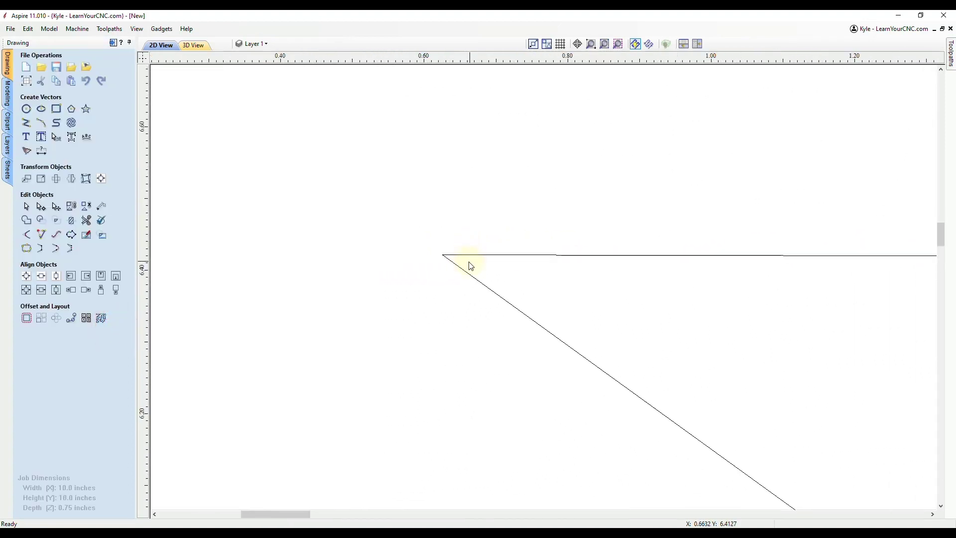
pyautogui.click(466, 259)
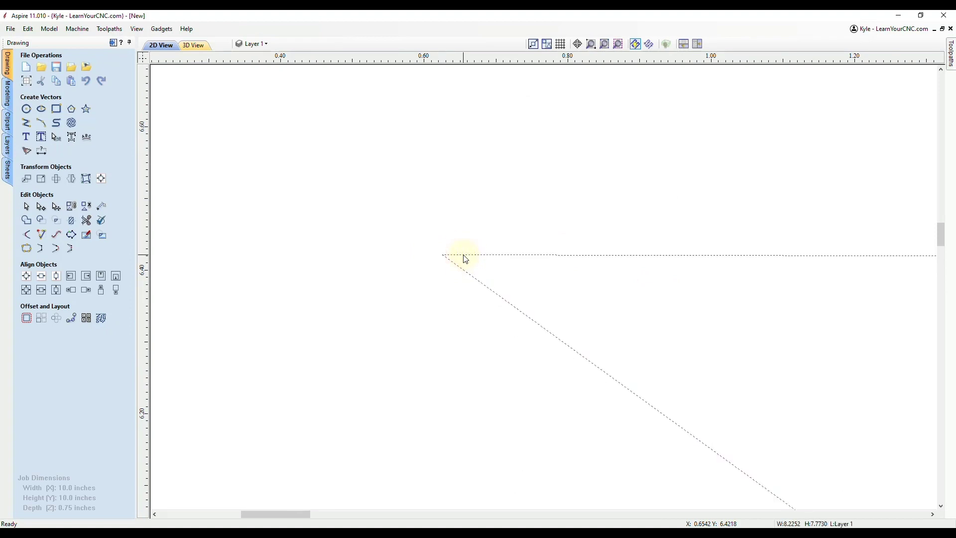
pyautogui.doubleClick(465, 259)
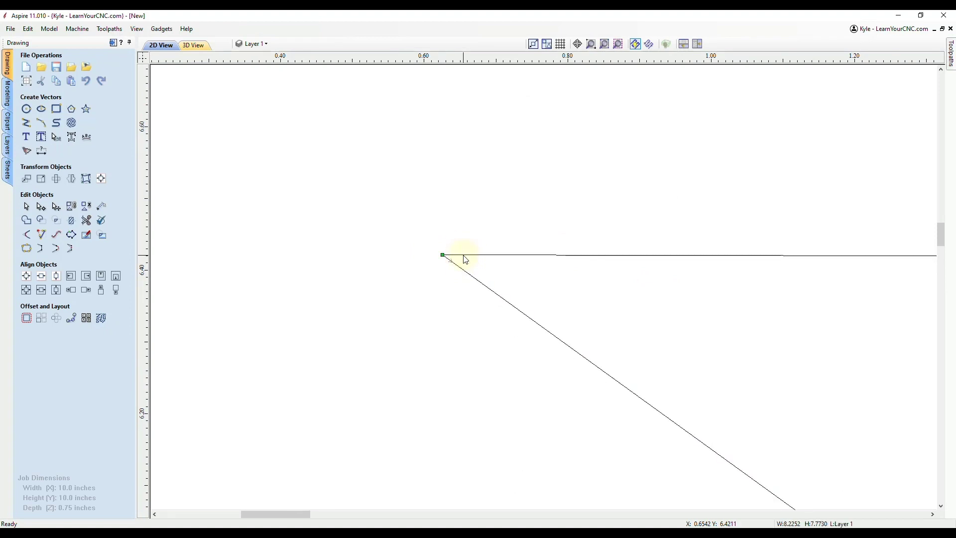
pyautogui.scroll(15, 466, 259)
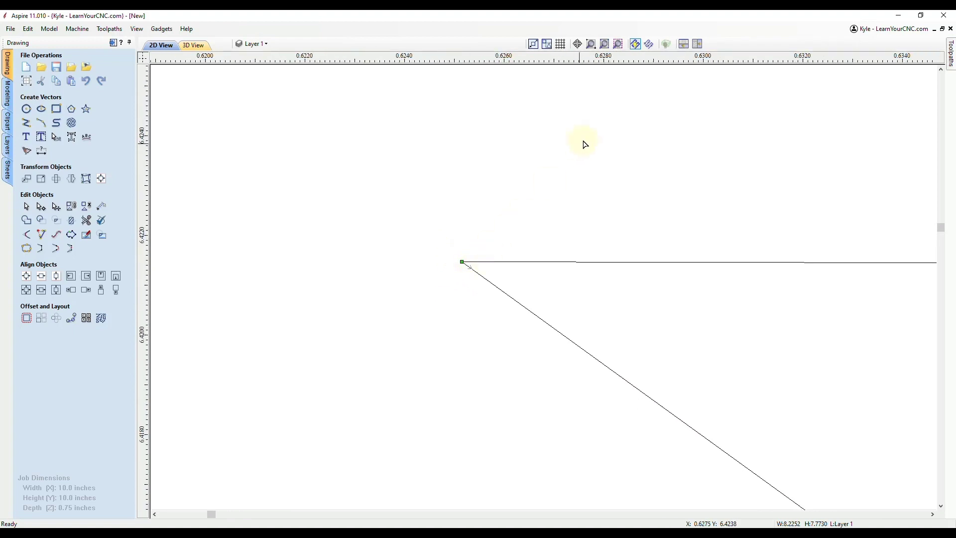
pyautogui.click(591, 44)
pyautogui.moveTo(481, 247); pyautogui.dragTo(451, 281)
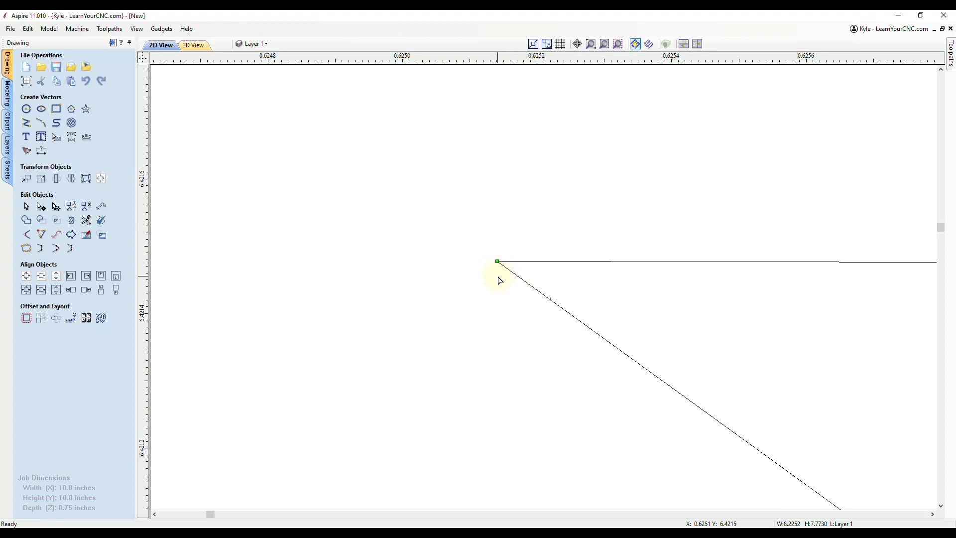
pyautogui.moveTo(499, 261); pyautogui.dragTo(510, 180)
pyautogui.click(89, 82)
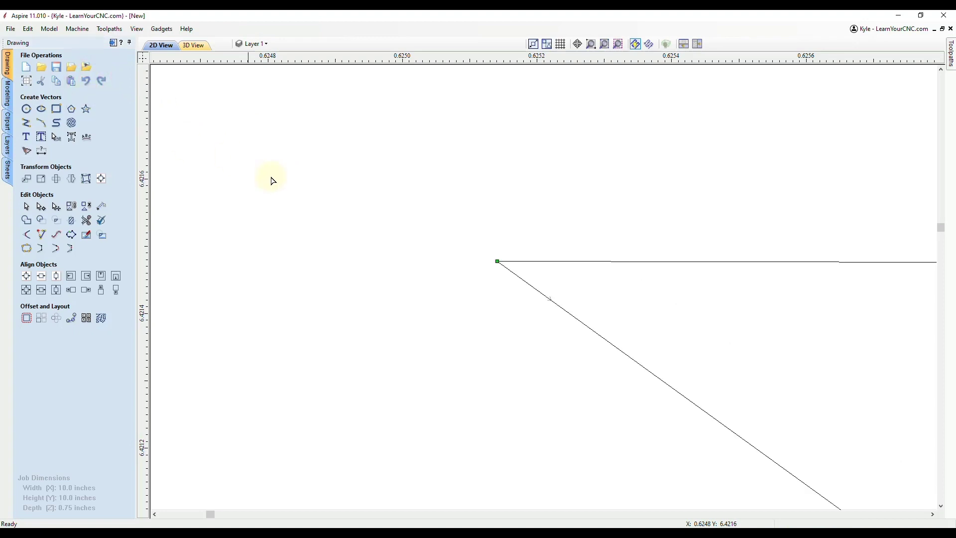
# Step: Use Join Vectors to merge the star's open ends into one closed outline, then zoom out
pyautogui.click(500, 260)
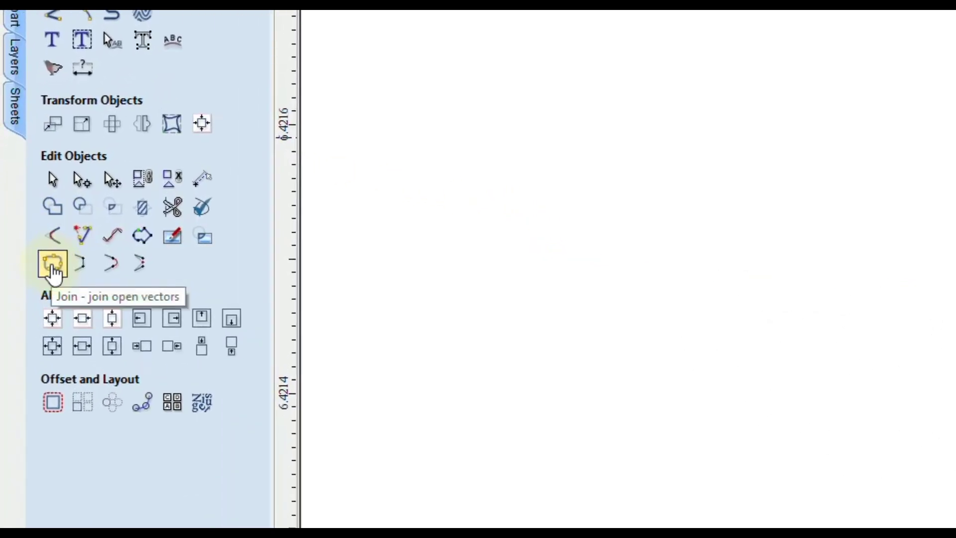
pyautogui.click(53, 273)
pyautogui.click(53, 274)
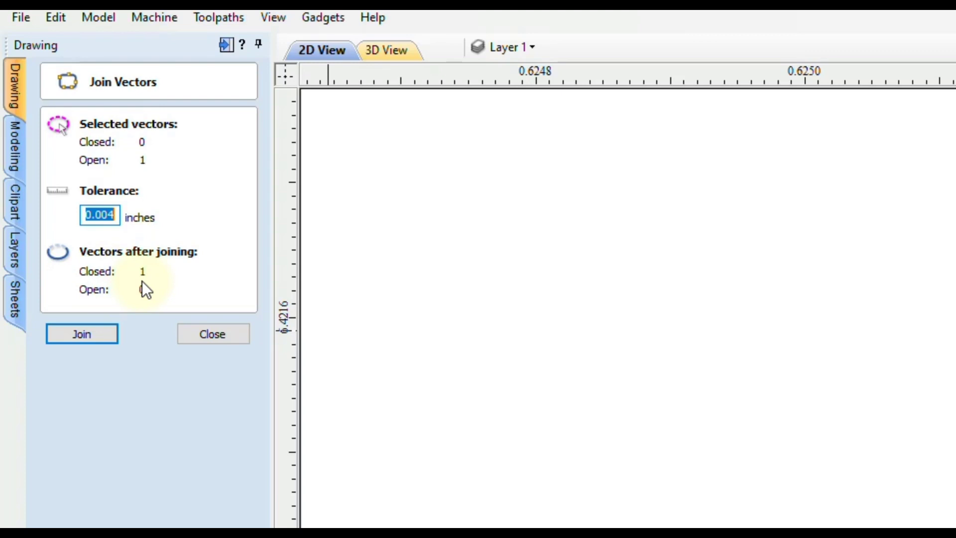
pyautogui.click(74, 335)
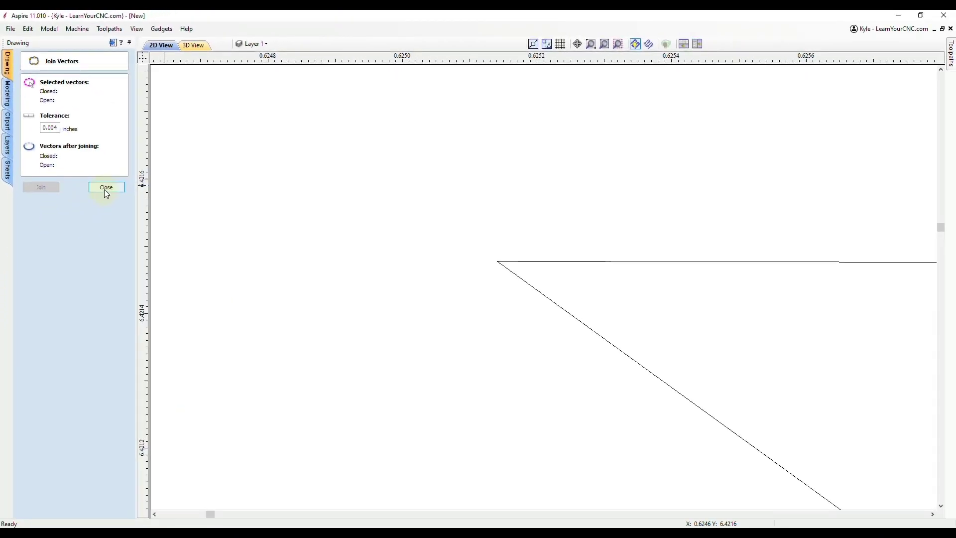
pyautogui.click(106, 188)
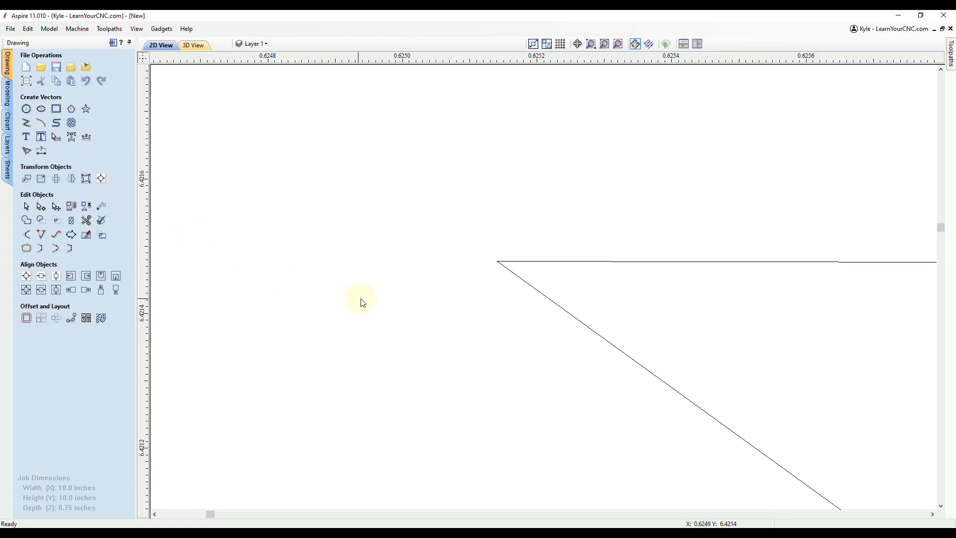
pyautogui.scroll(-15, 374, 286)
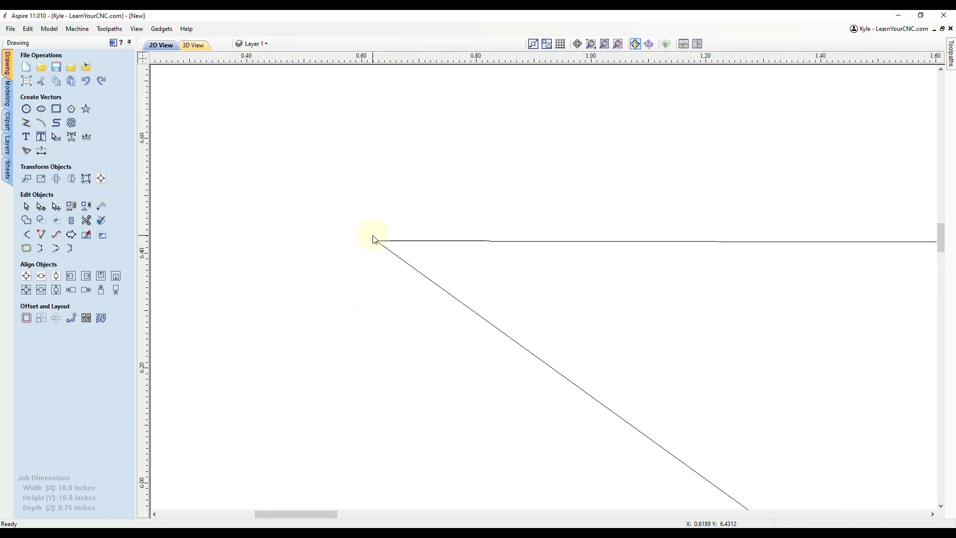
pyautogui.scroll(-8, 375, 240)
pyautogui.scroll(3, 376, 239)
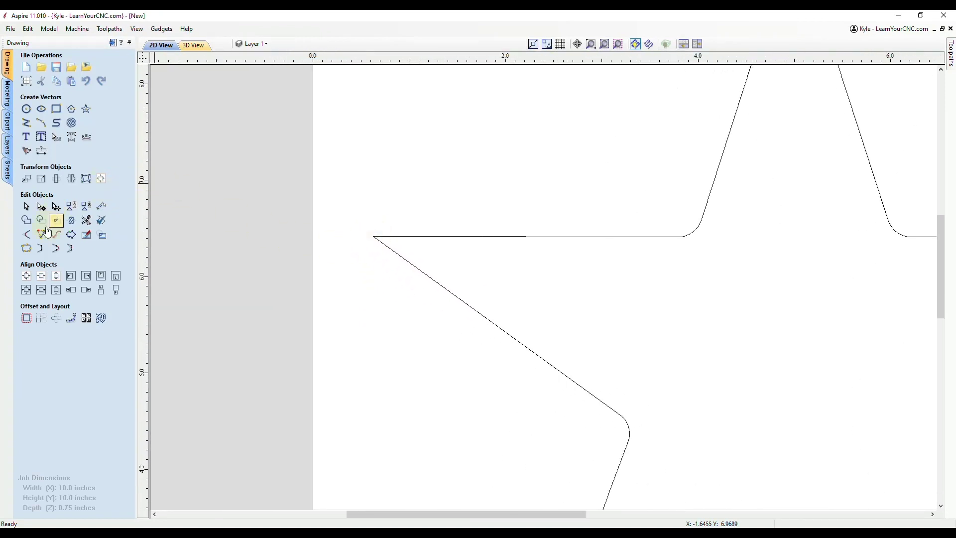
# Step: Fillet the star's left point at 0.25-inch radius and close Create Fillets
pyautogui.click(27, 236)
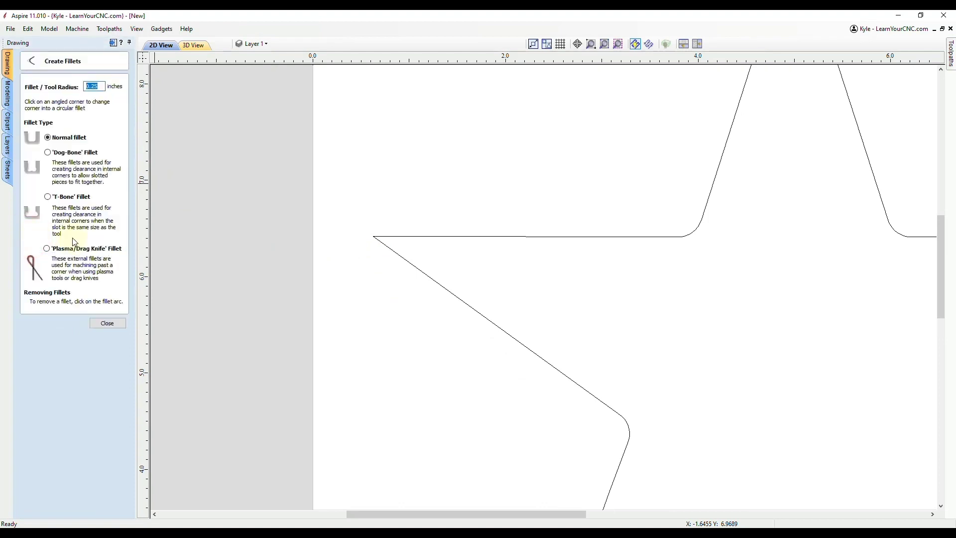
pyautogui.click(377, 232)
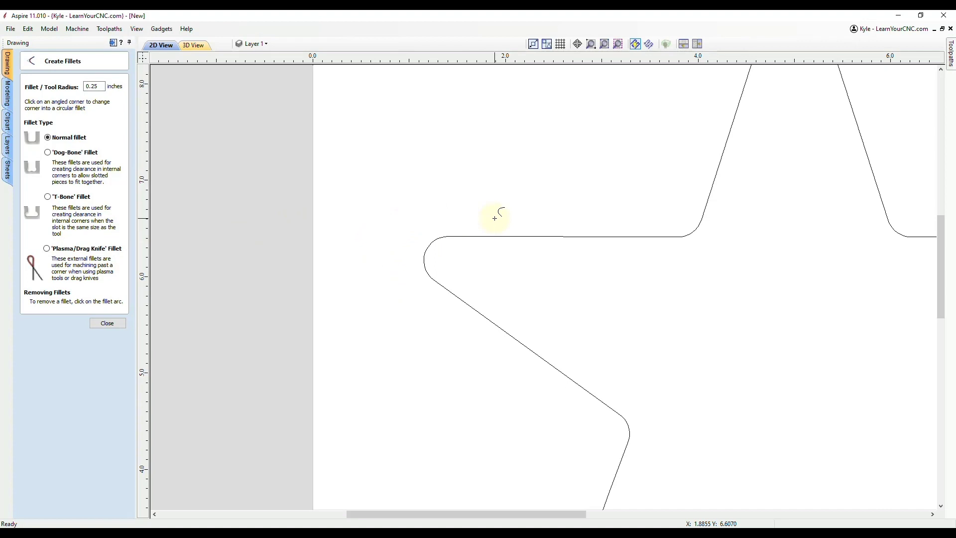
pyautogui.click(107, 323)
pyautogui.scroll(-3, 367, 175)
# Step: In node mode (N), drag the lower-left point's right side into a bezier curve, then undo it
pyautogui.scroll(3, 427, 412)
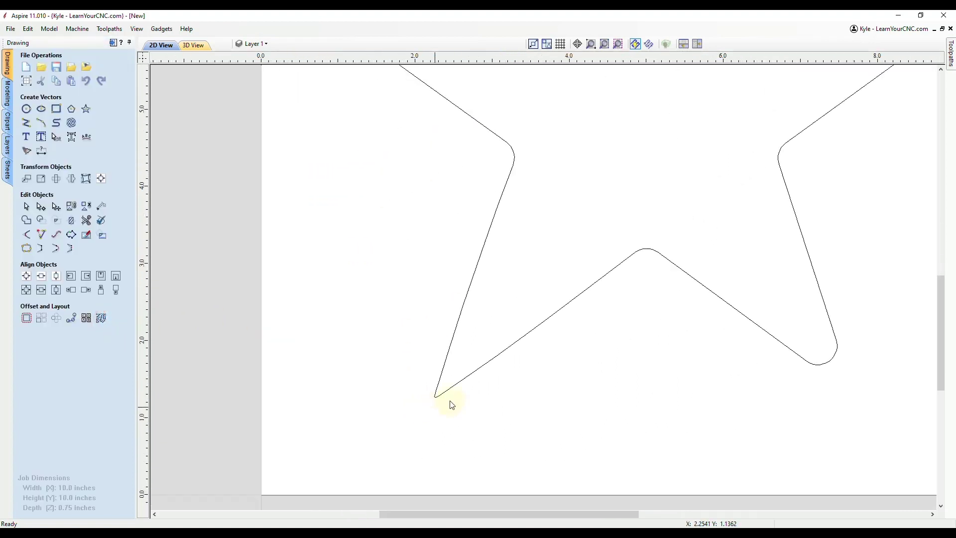
pyautogui.scroll(3, 452, 405)
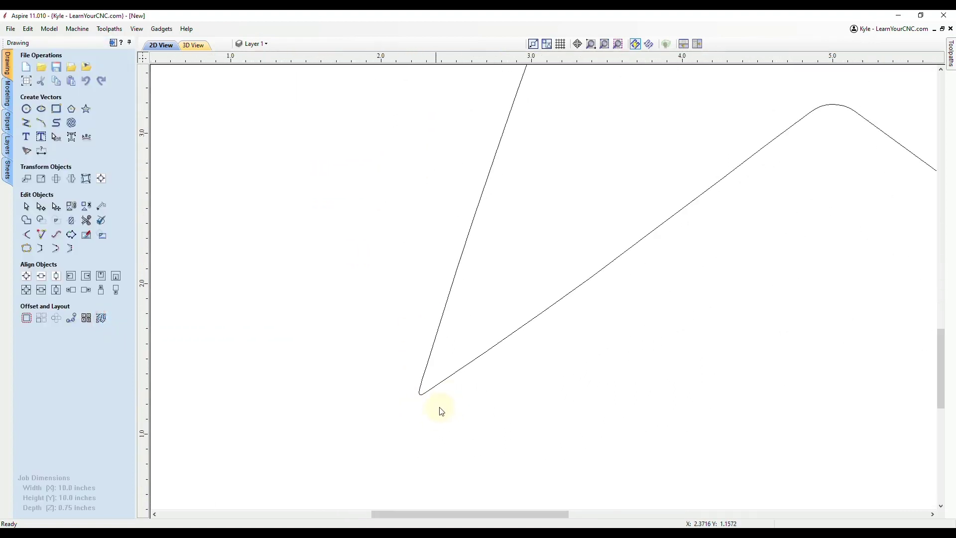
pyautogui.click(463, 369)
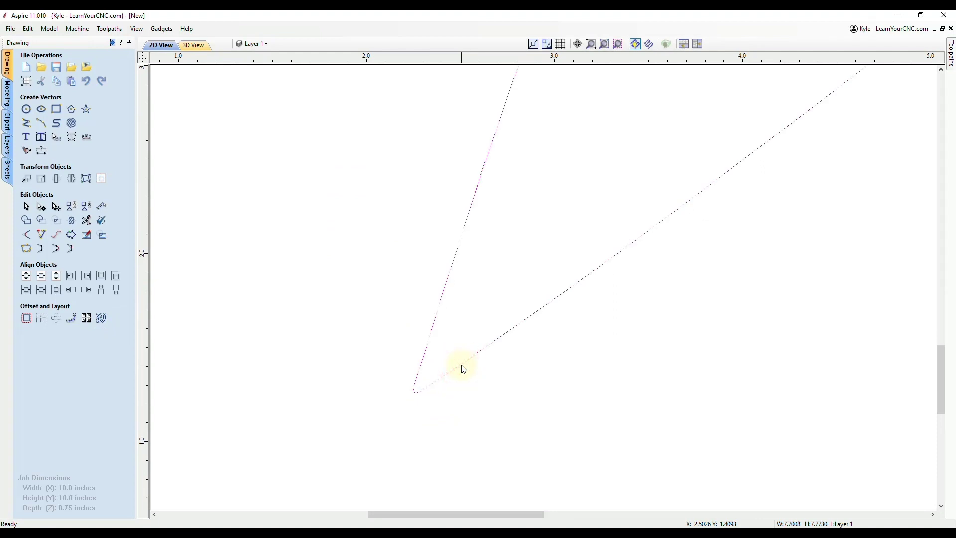
pyautogui.press('n')
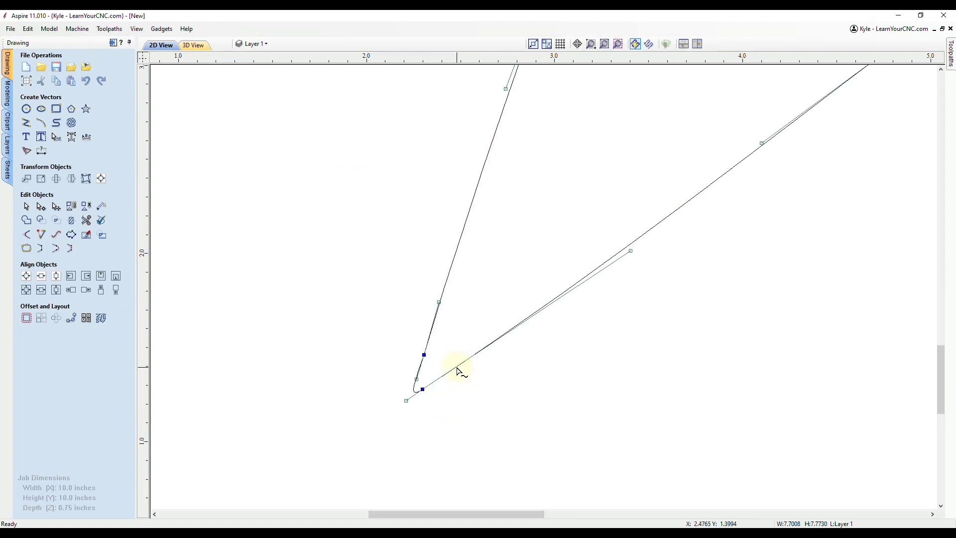
pyautogui.scroll(-5, 417, 392)
pyautogui.scroll(10, 419, 387)
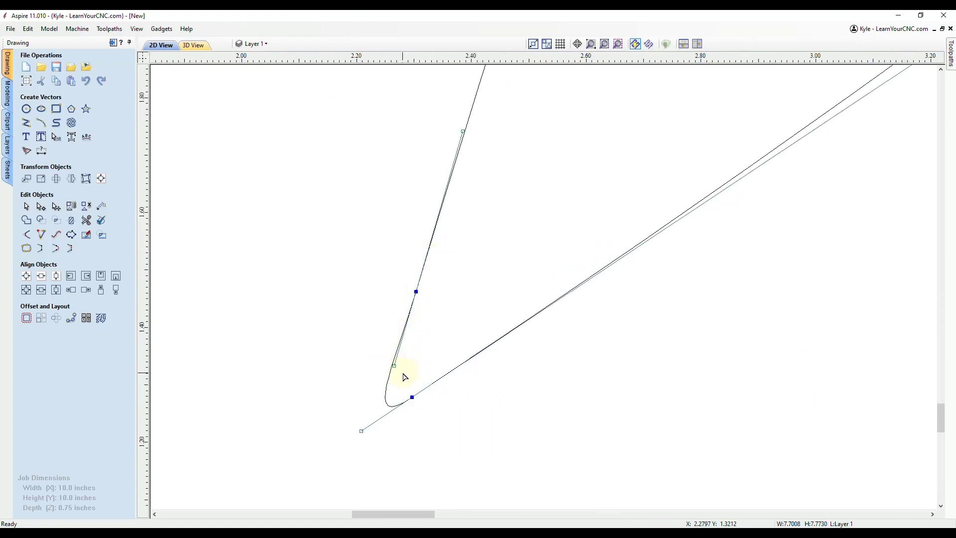
pyautogui.scroll(-2, 399, 385)
pyautogui.scroll(-2, 399, 385)
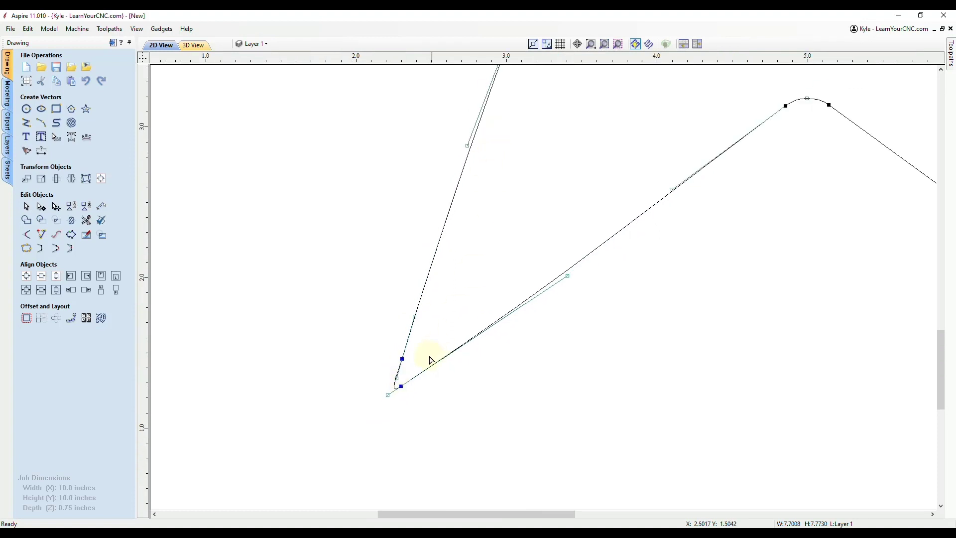
pyautogui.scroll(2, 399, 394)
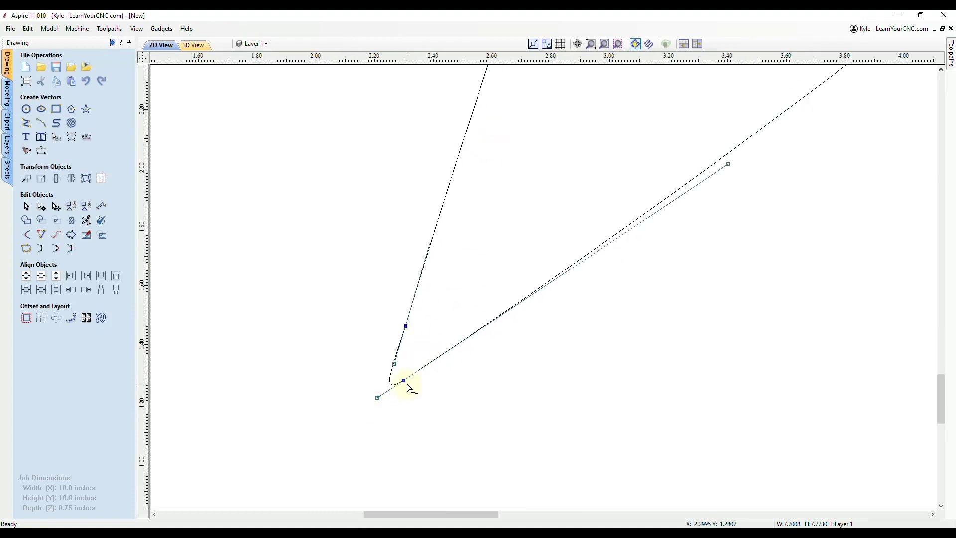
pyautogui.scroll(-2, 404, 385)
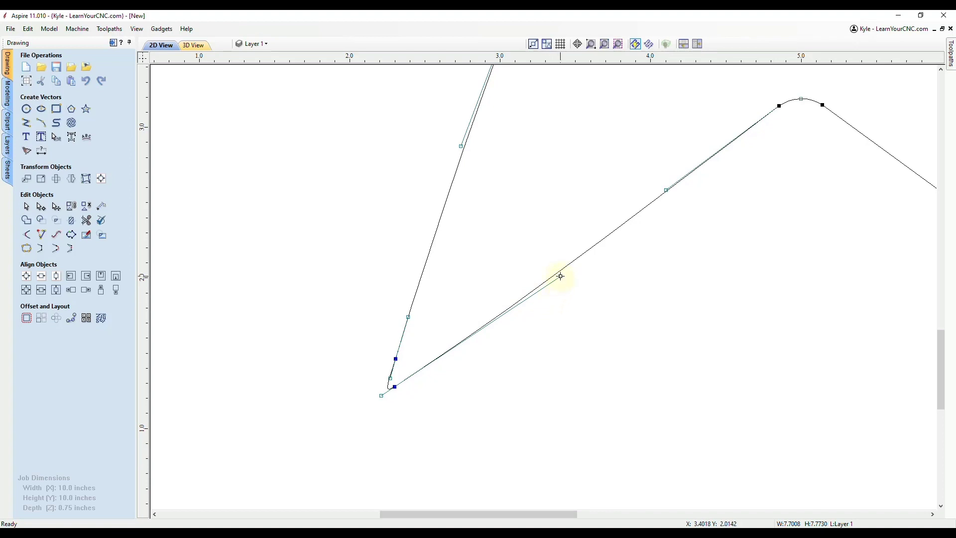
pyautogui.moveTo(560, 276); pyautogui.dragTo(405, 425)
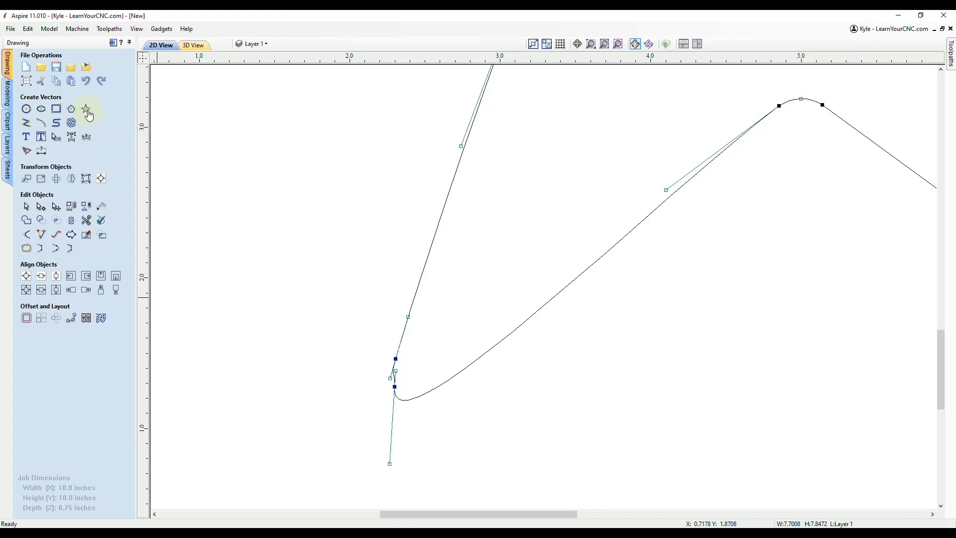
pyautogui.click(87, 91)
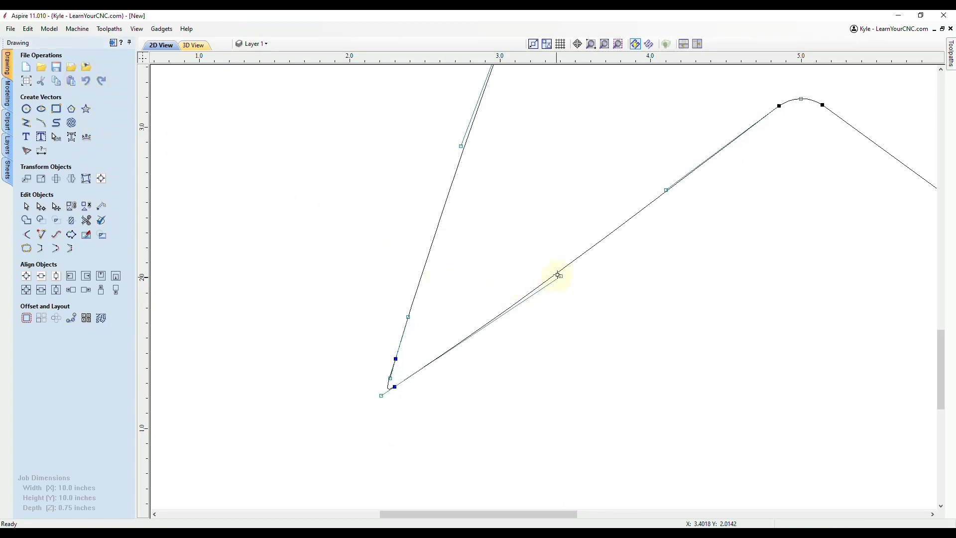
# Step: Convert the curved span at the bottom-left point to a straight line (L), restoring a sharp corner
pyautogui.rightClick(573, 263)
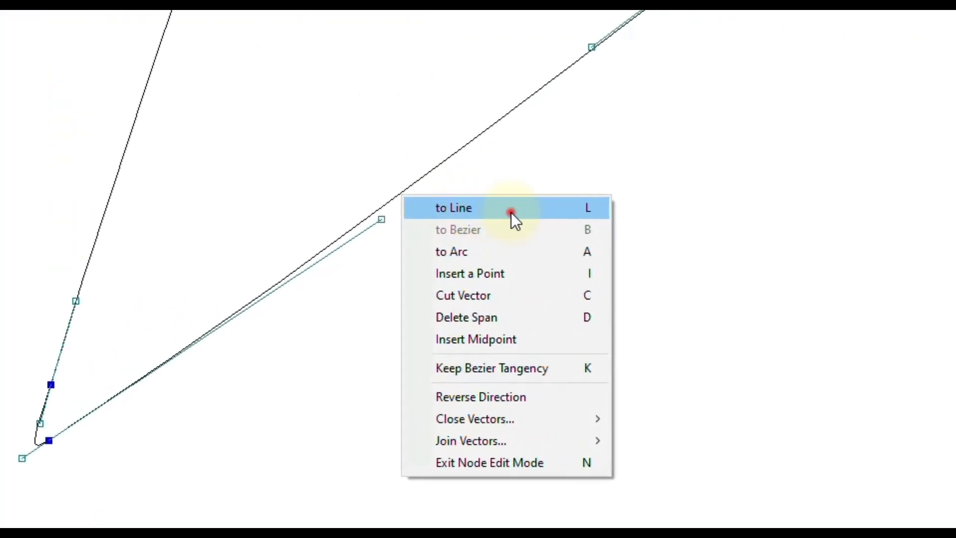
pyautogui.click(512, 213)
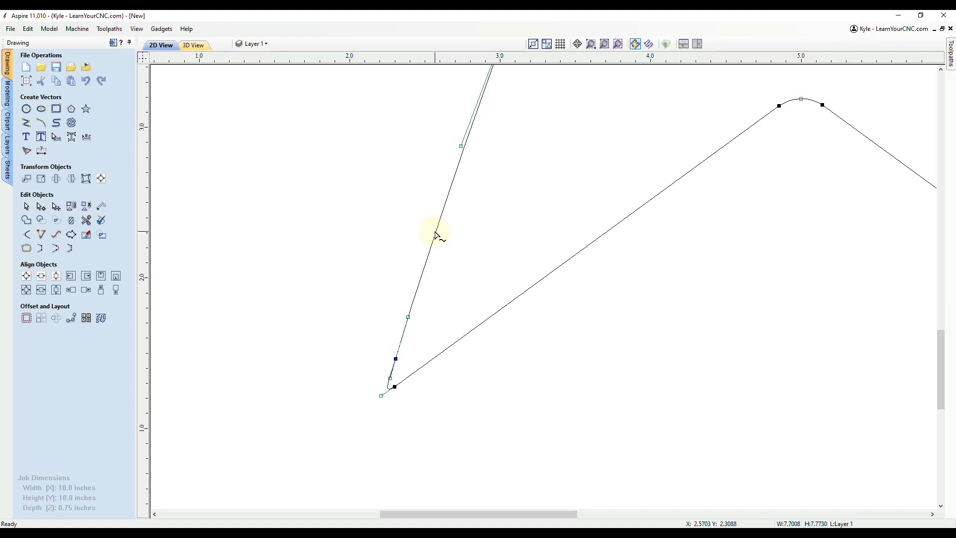
pyautogui.press('l')
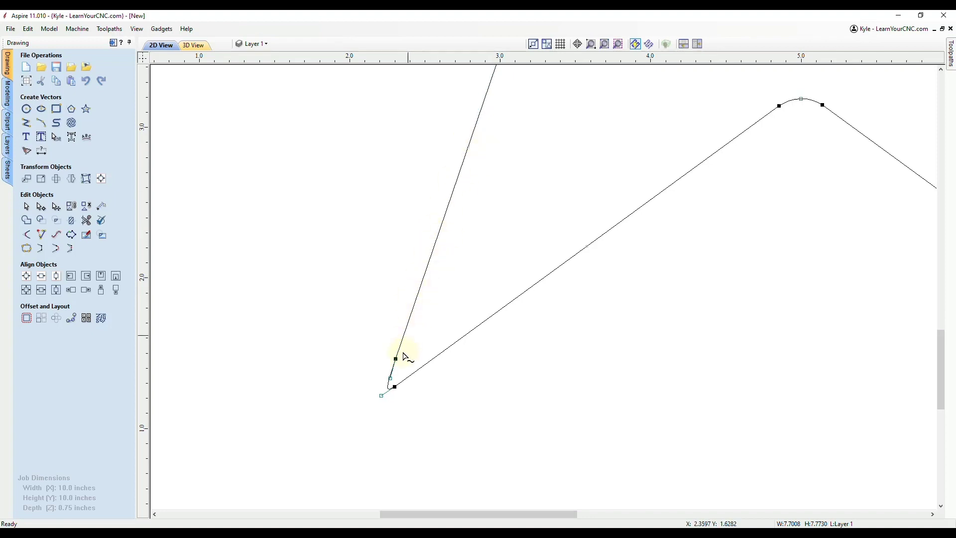
pyautogui.scroll(8, 391, 390)
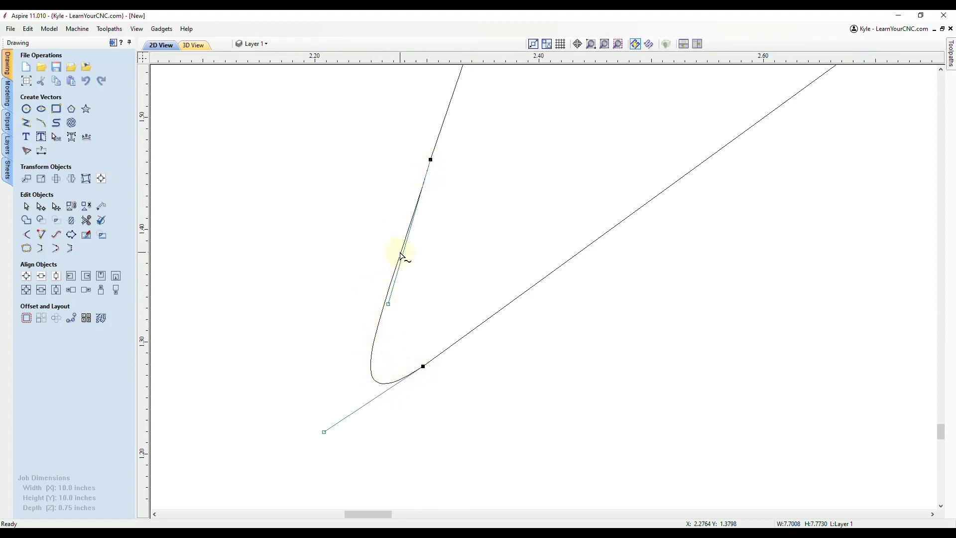
pyautogui.press('l')
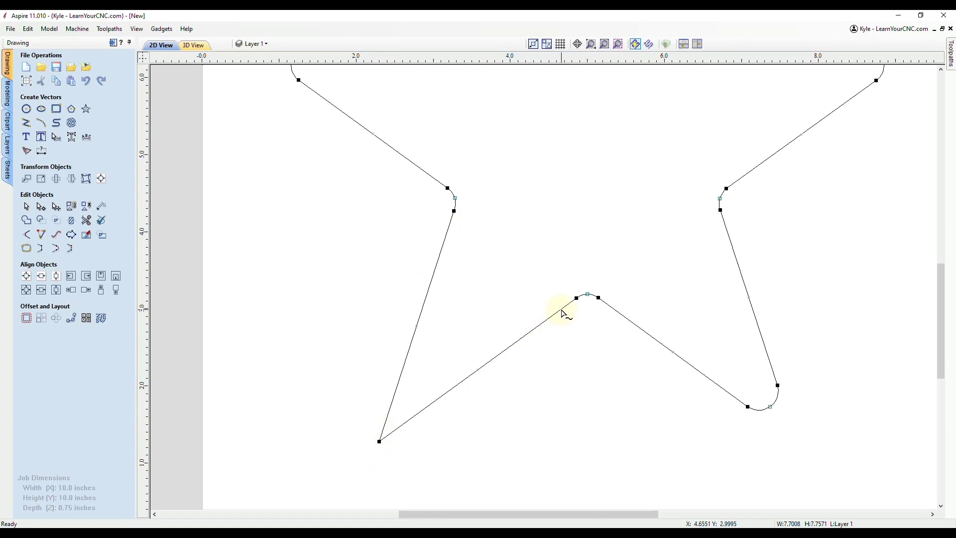
pyautogui.click(27, 236)
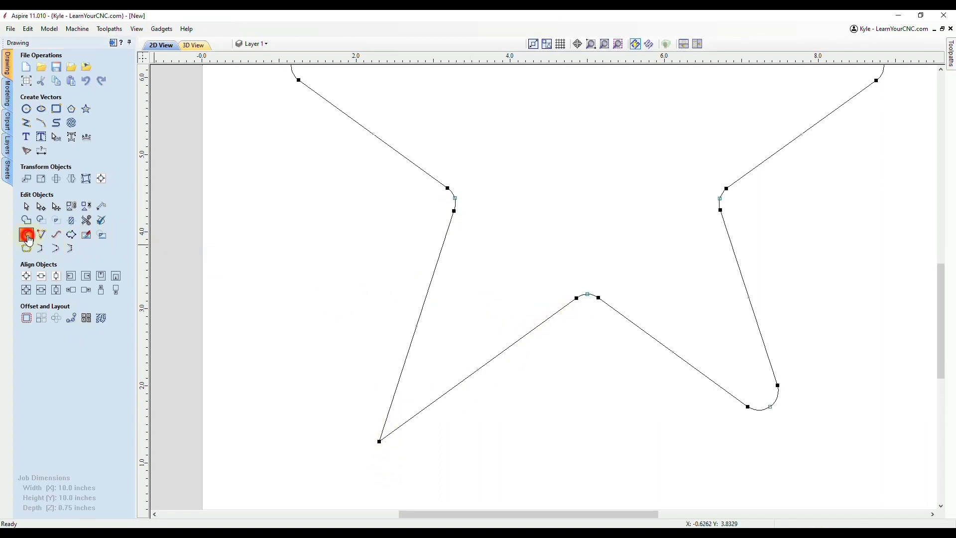
pyautogui.click(379, 439)
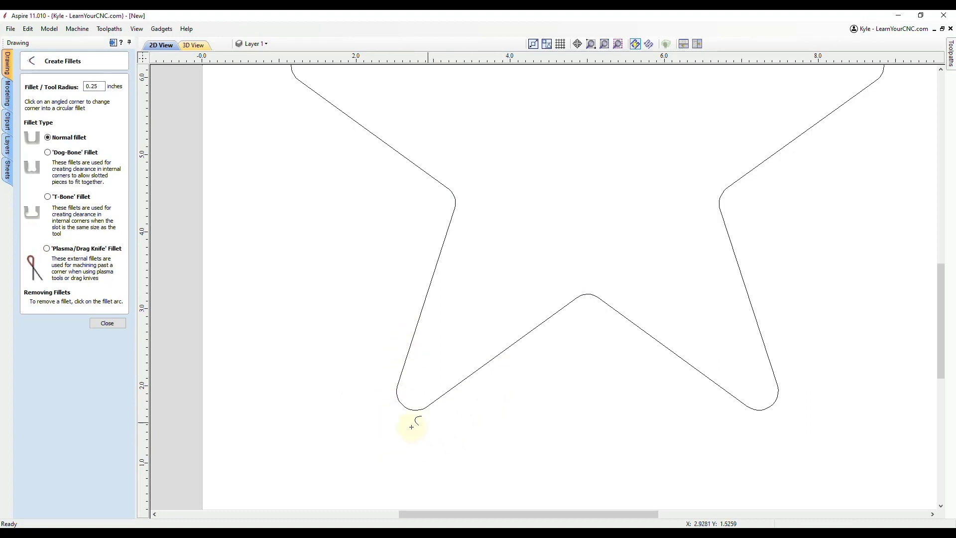
pyautogui.scroll(-3, 350, 472)
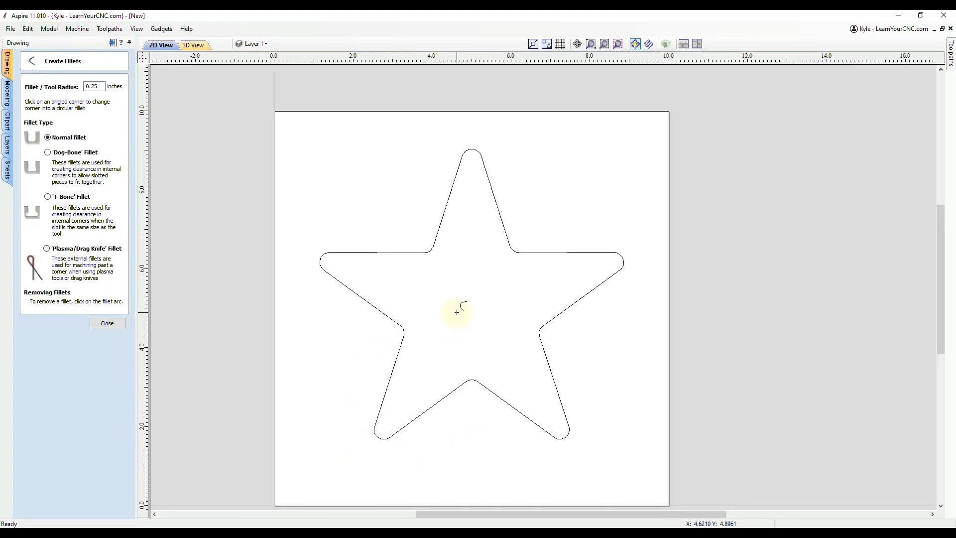
pyautogui.scroll(1, 457, 313)
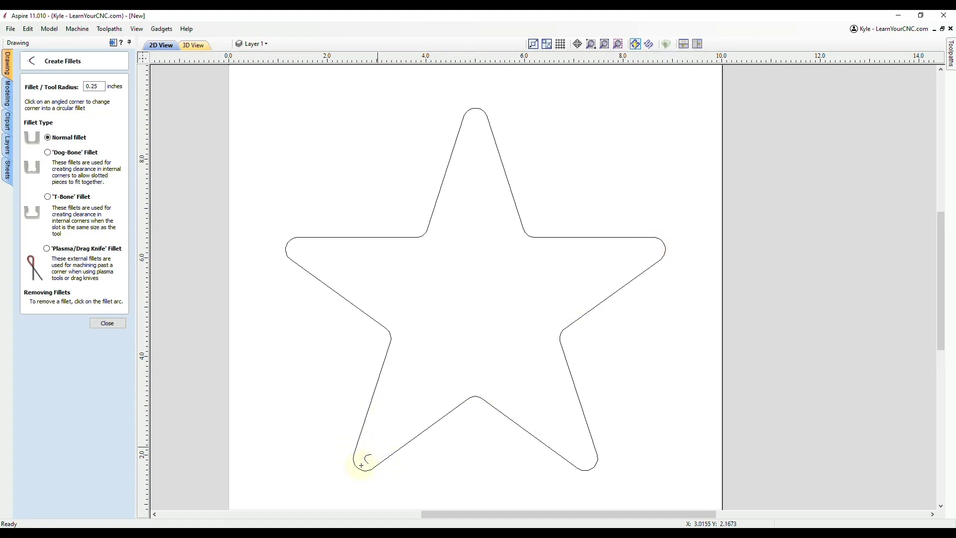
pyautogui.scroll(2, 339, 496)
pyautogui.scroll(1, 419, 367)
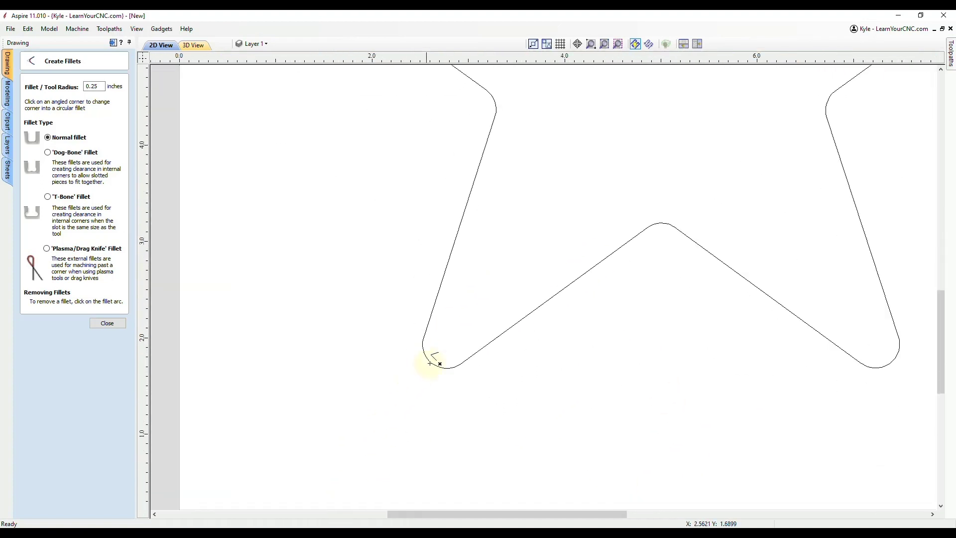
pyautogui.click(431, 364)
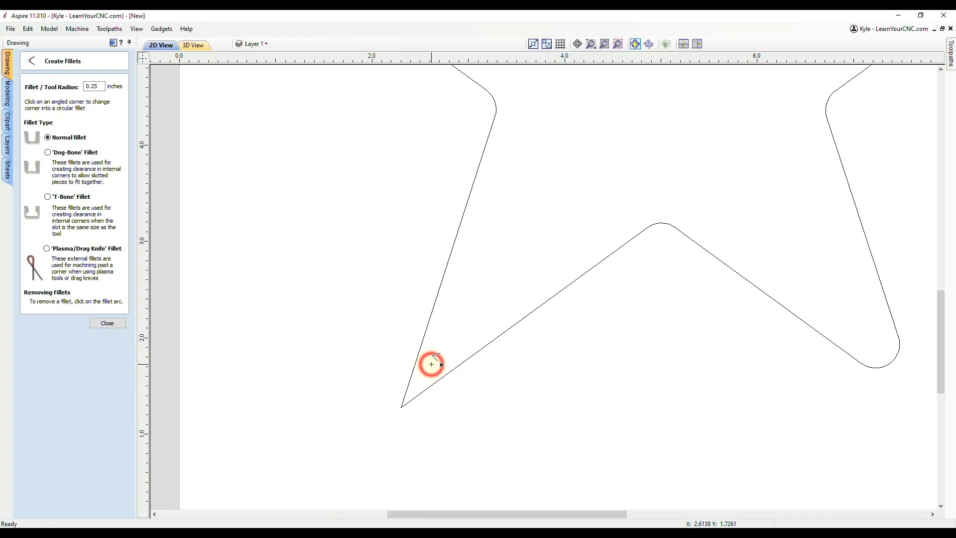
pyautogui.click(107, 324)
# Step: Insert a new node on the lower edge and the left edge, each just short of the star's bottom-left point
pyautogui.click(506, 331)
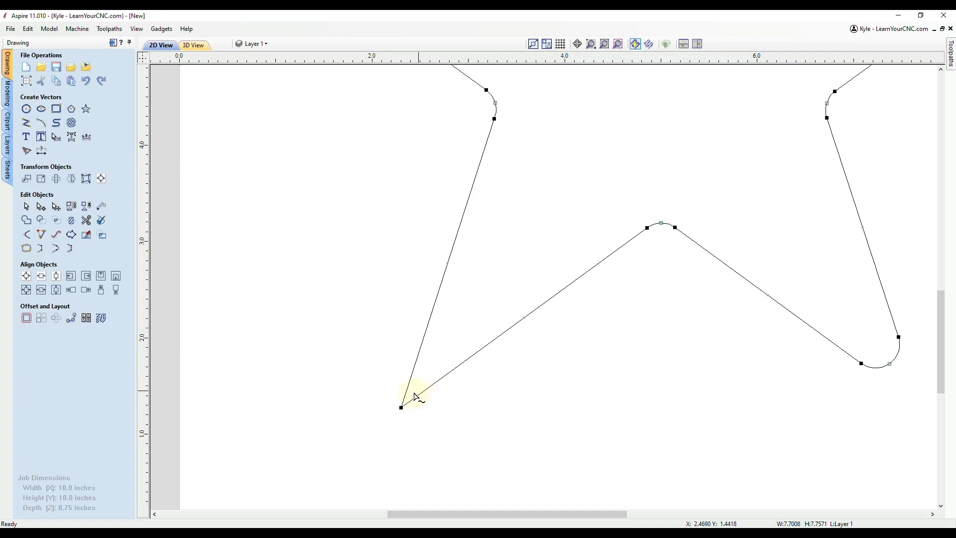
pyautogui.scroll(5, 426, 396)
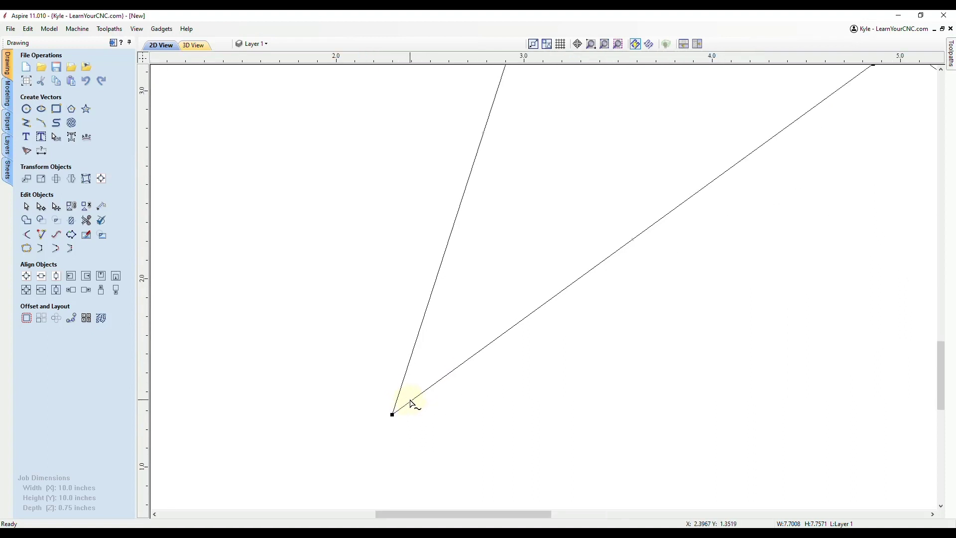
pyautogui.rightClick(483, 350)
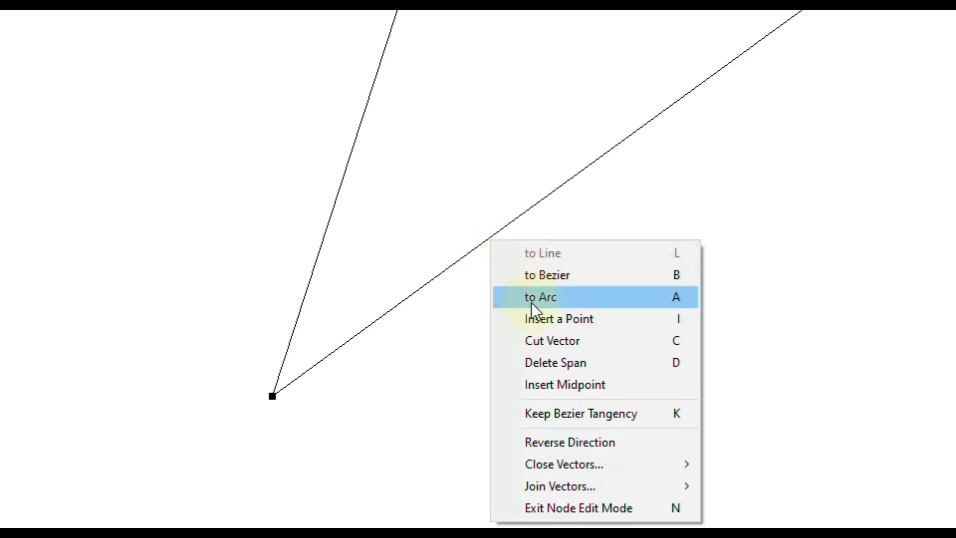
pyautogui.click(537, 324)
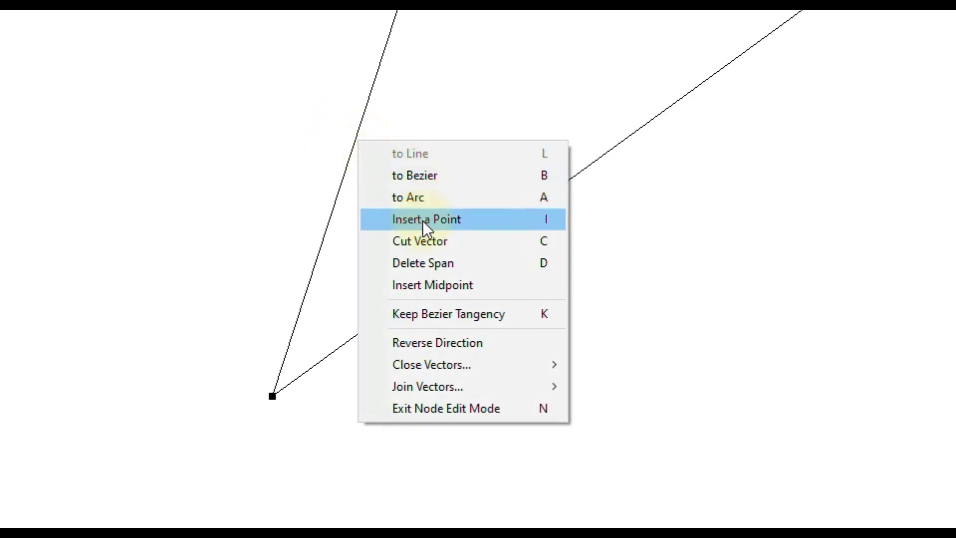
pyautogui.click(423, 221)
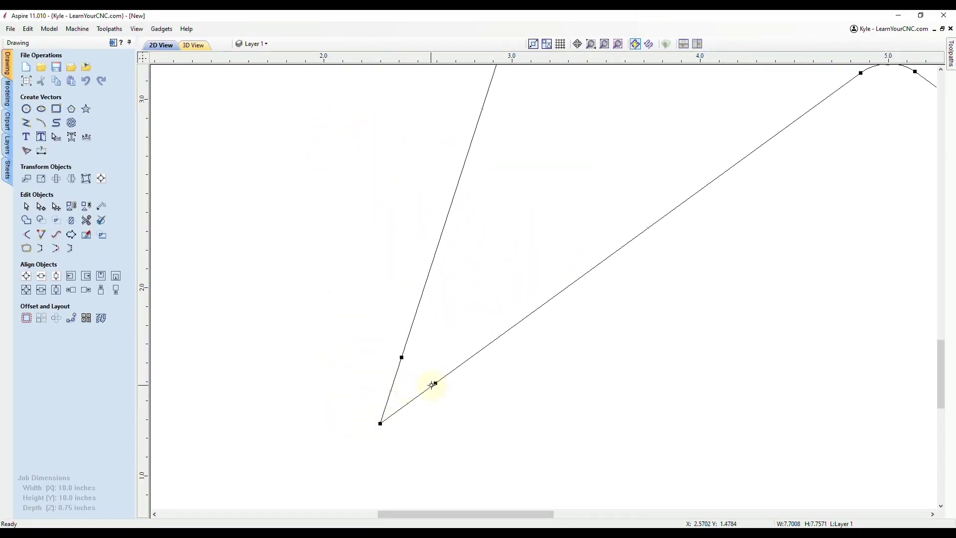
pyautogui.press('p')
pyautogui.scroll(-3, 361, 437)
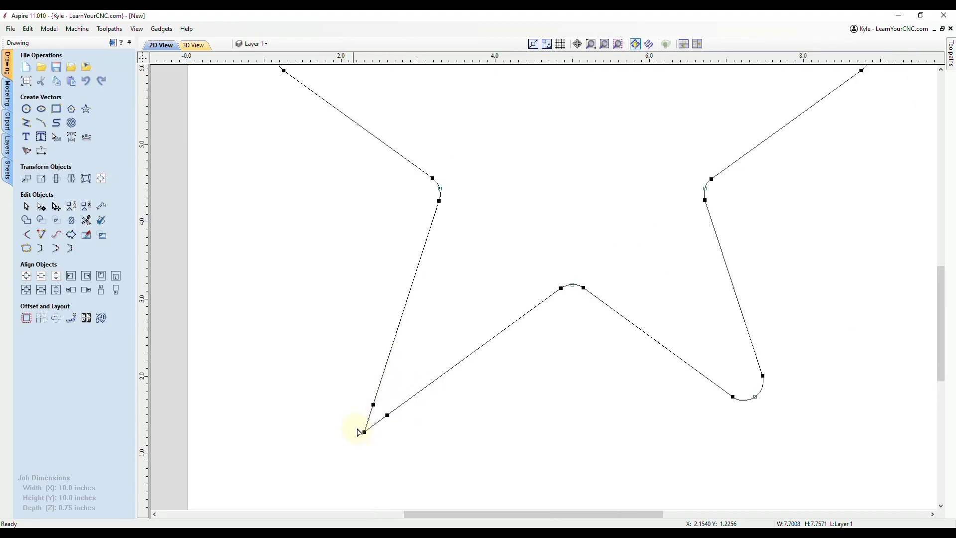
# Step: Convert the lower and left spans of the bottom-left arm to Bezier curves and drag both outward
pyautogui.rightClick(458, 368)
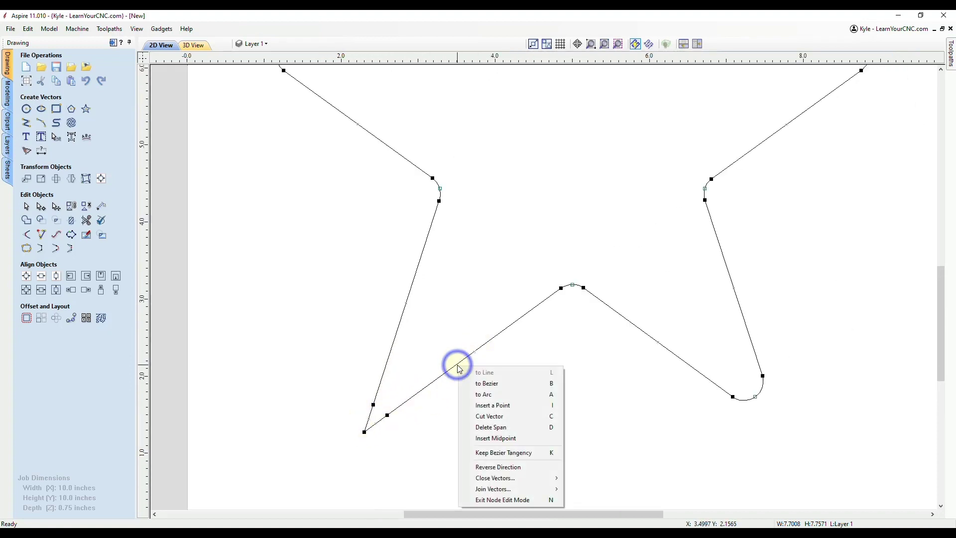
pyautogui.click(487, 384)
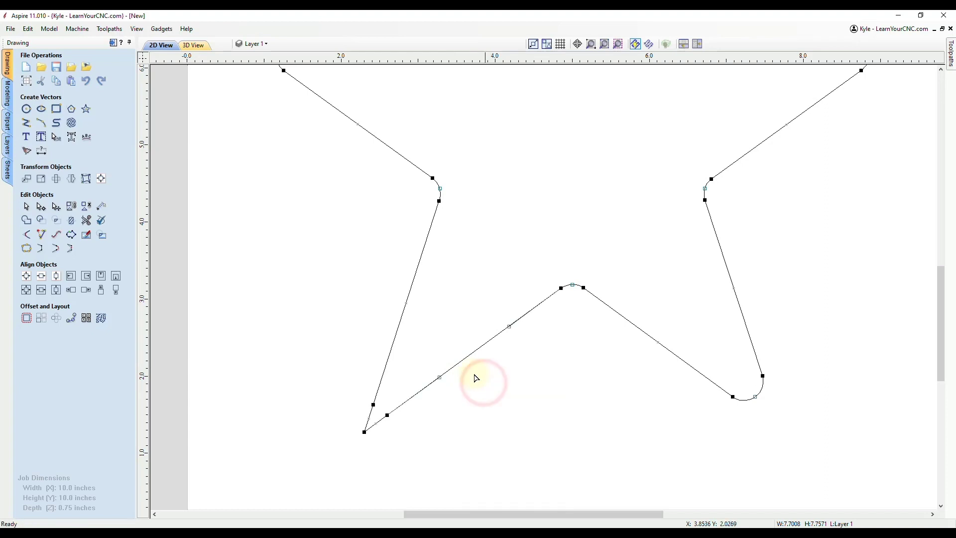
pyautogui.moveTo(437, 375); pyautogui.dragTo(507, 348)
pyautogui.rightClick(411, 297)
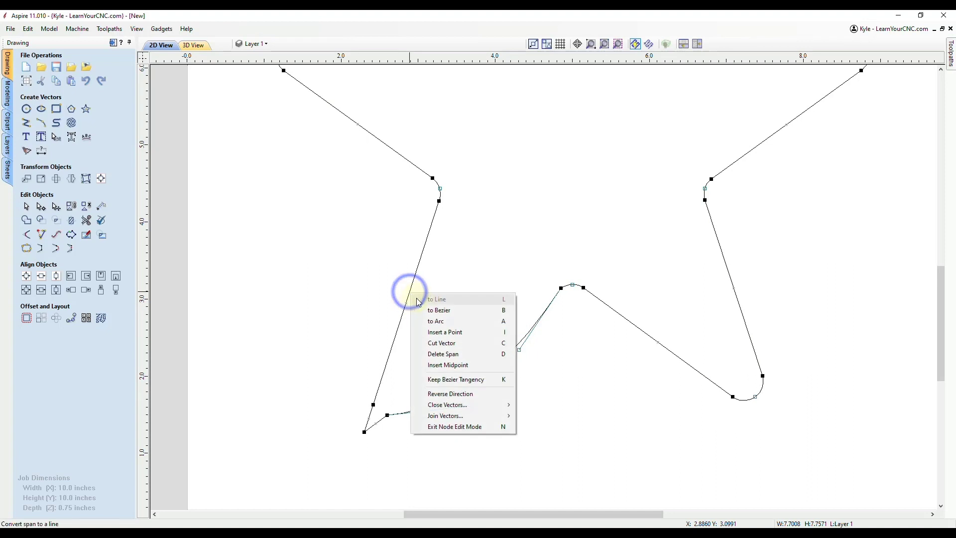
pyautogui.click(433, 311)
pyautogui.moveTo(420, 263); pyautogui.dragTo(375, 257)
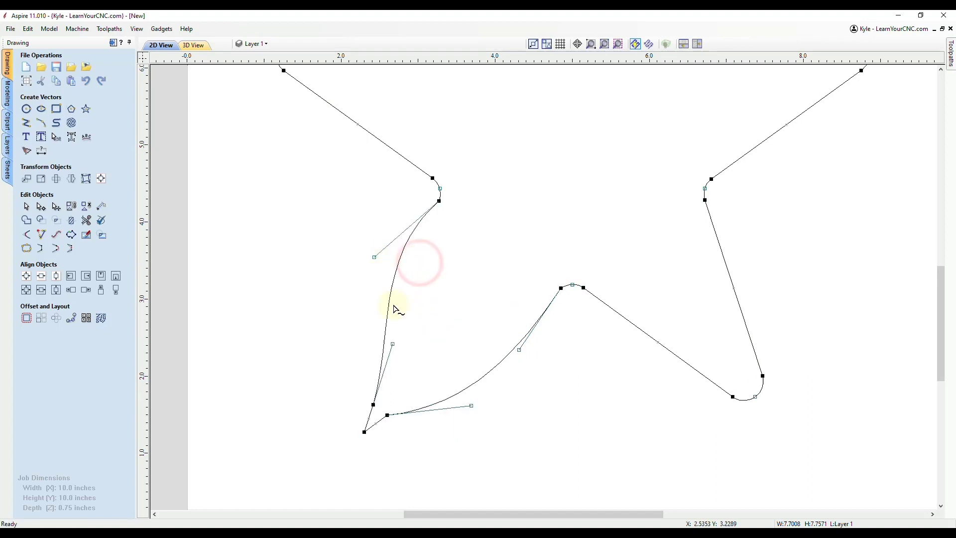
pyautogui.moveTo(393, 343); pyautogui.dragTo(358, 338)
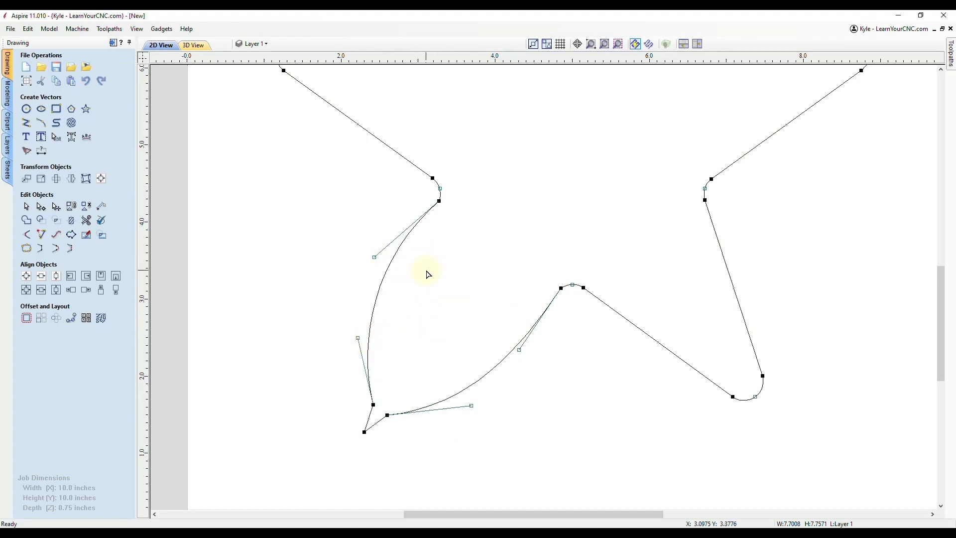
pyautogui.click(27, 235)
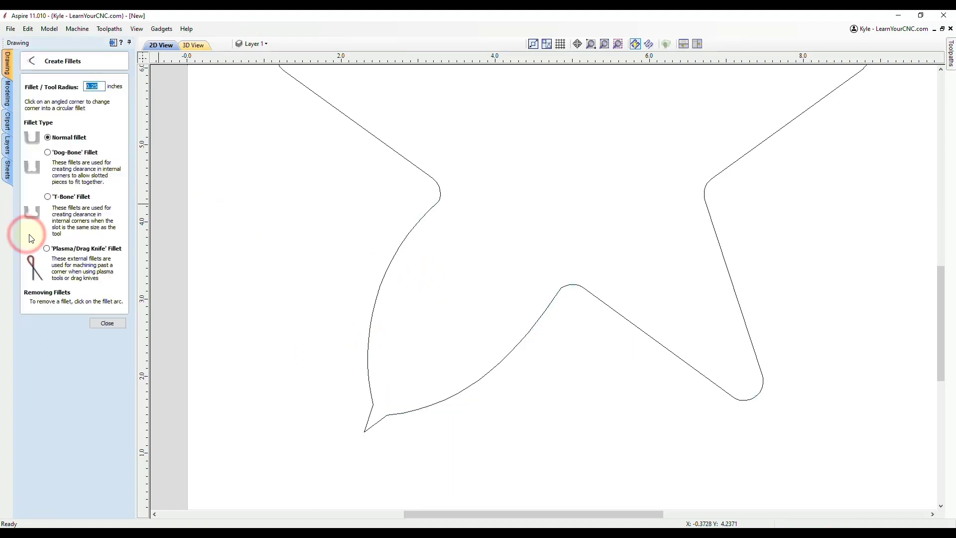
# Step: Fillet the curved bottom-left tip with a 0.25 inch radius and zoom out to see the whole star
pyautogui.click(364, 429)
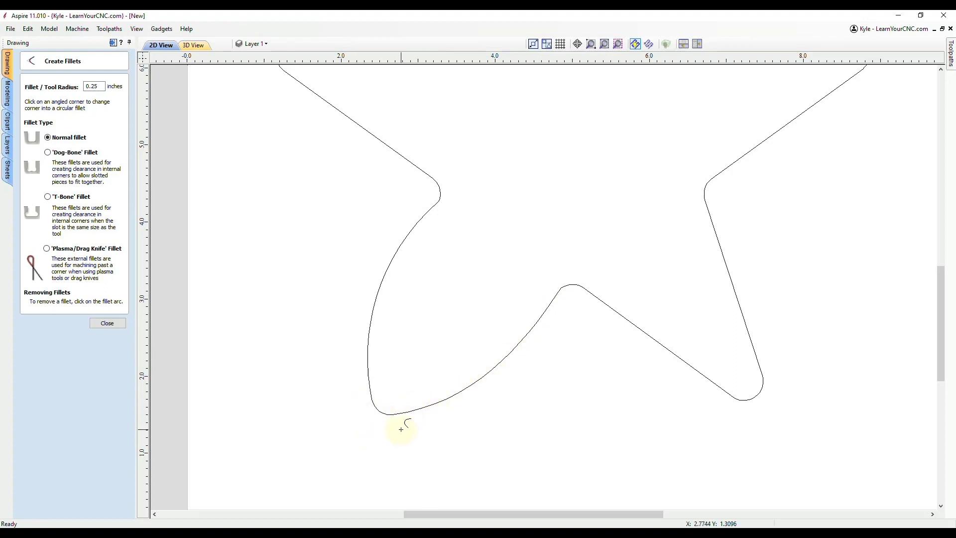
pyautogui.scroll(-4, 401, 429)
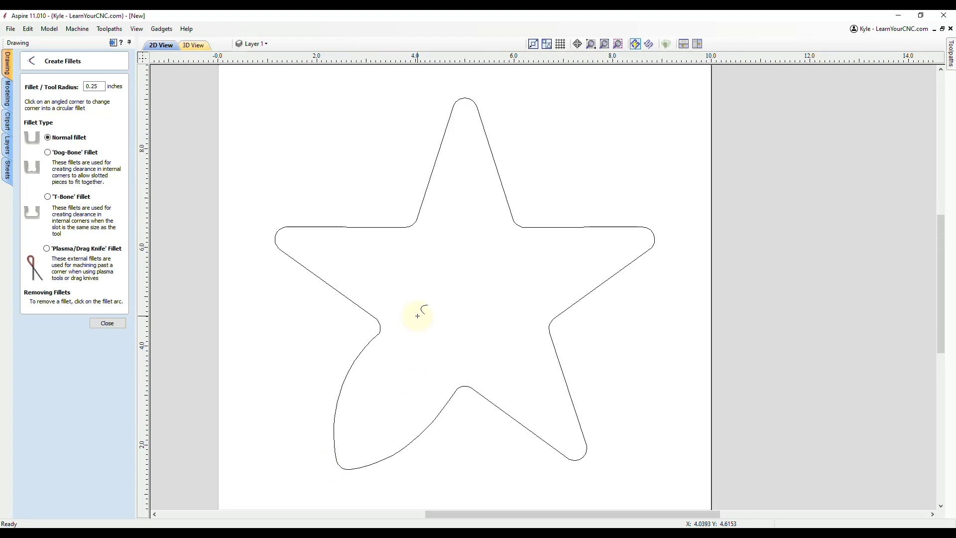